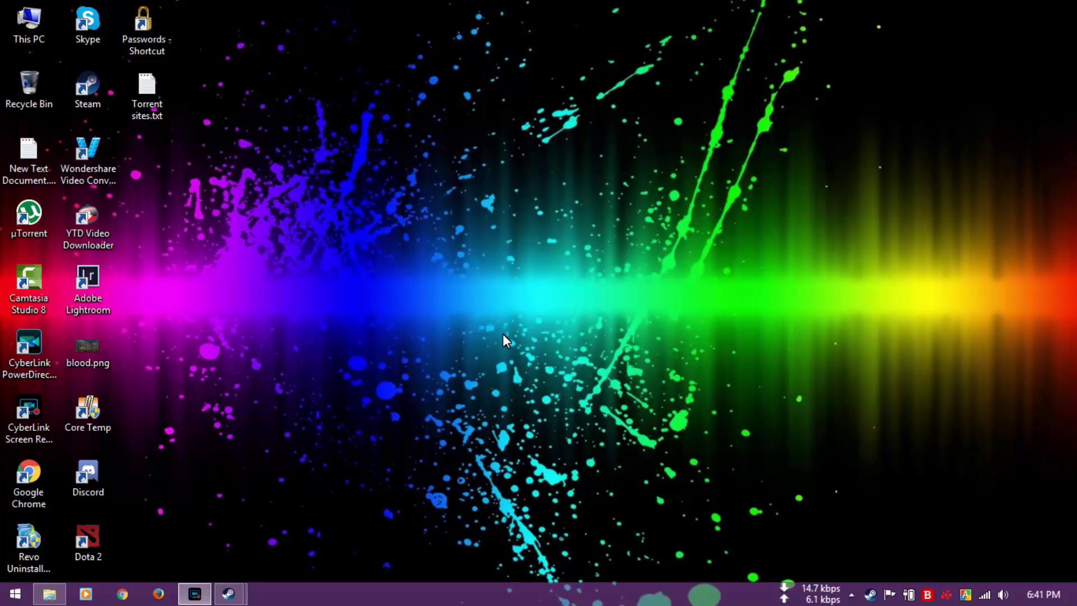
Step: Open Links.txt from the D: Soundboard folder and select the SourceForge project URL
left_click(49, 593)
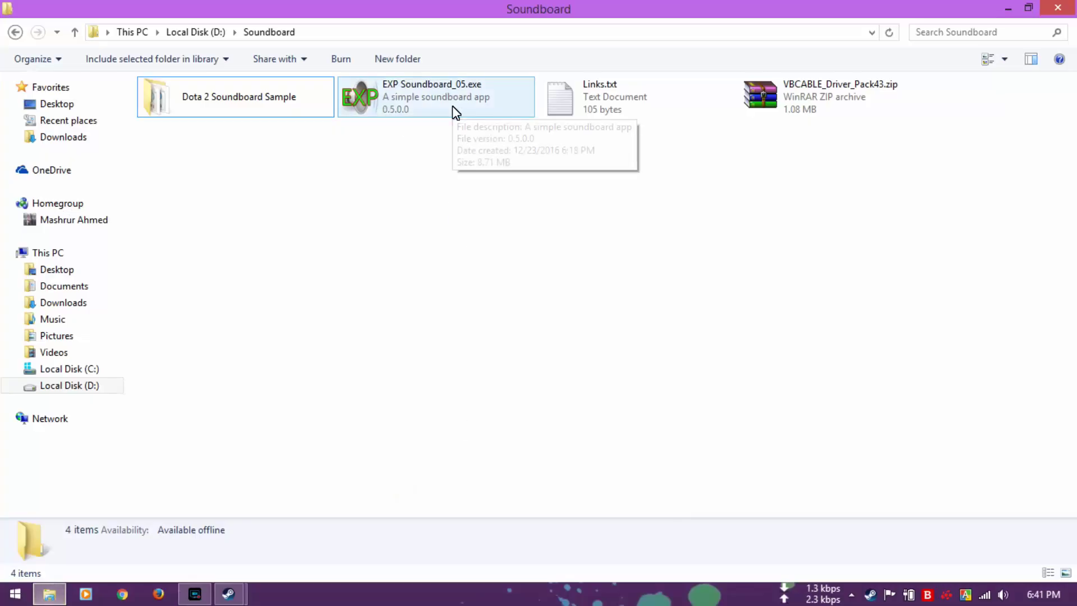
double_click(578, 101)
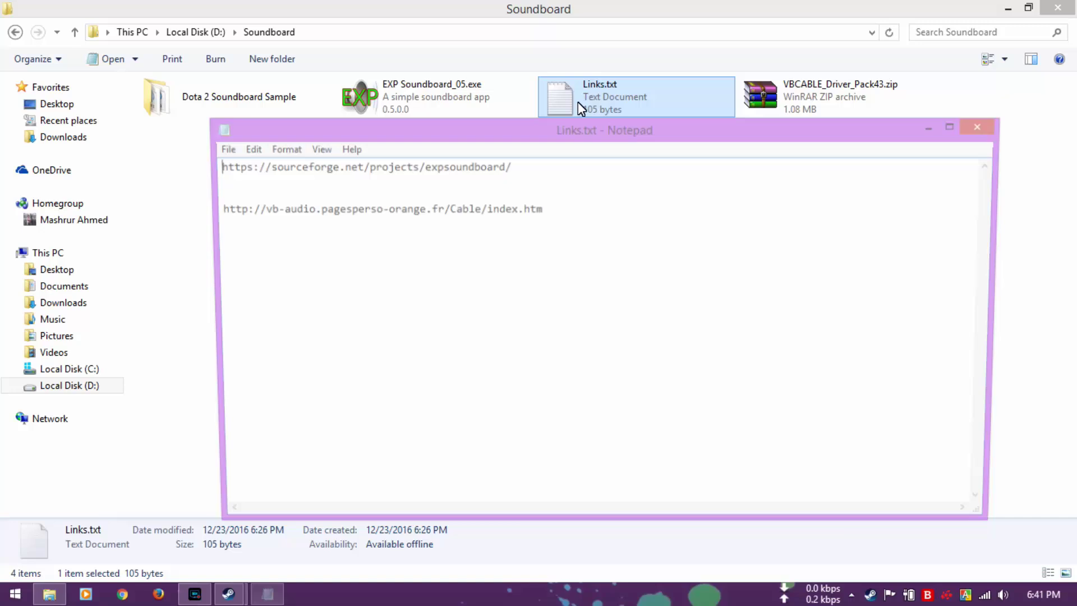
left_click_drag(211, 169, 533, 178)
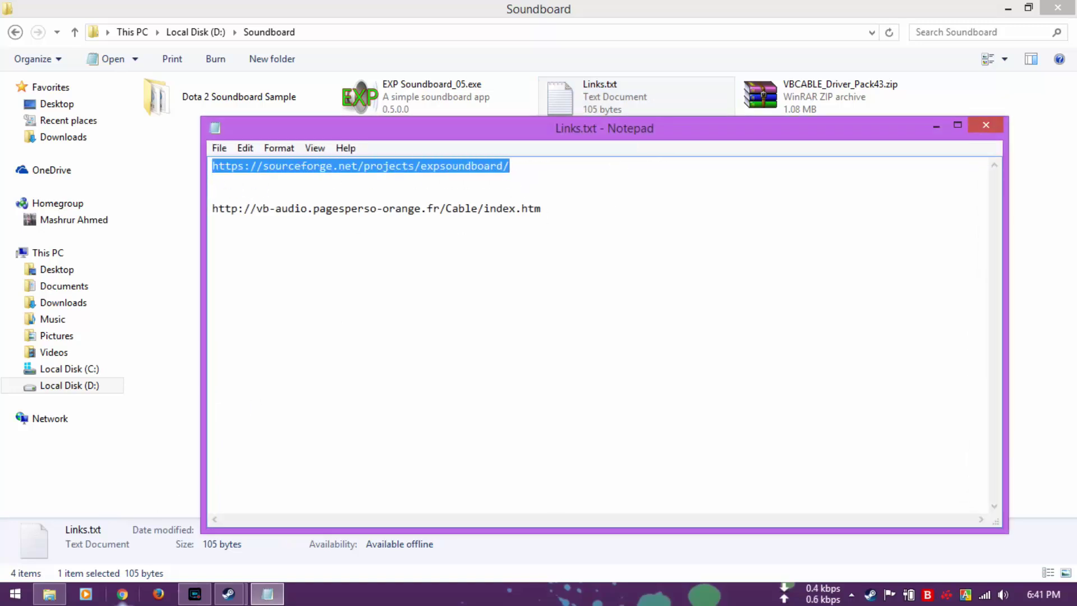
Step: Start the EXP Soundboard download on its SourceForge page in Chrome and cancel saving the installer
left_click(122, 594)
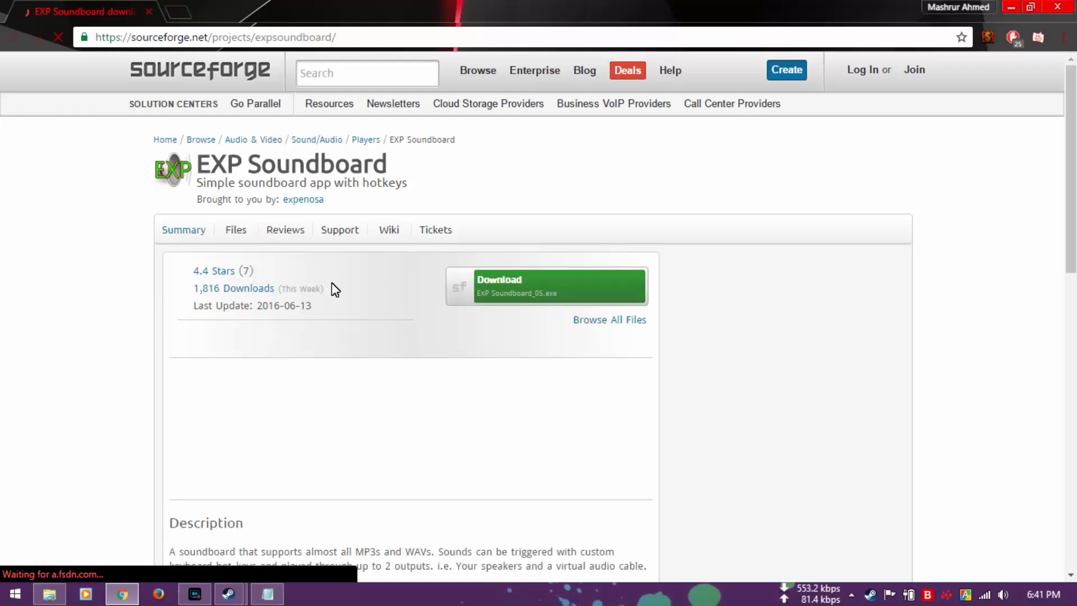
scroll(332, 289, "down", 5)
scroll(428, 344, "down", 5)
scroll(427, 343, "down", 5)
scroll(427, 344, "up", 5)
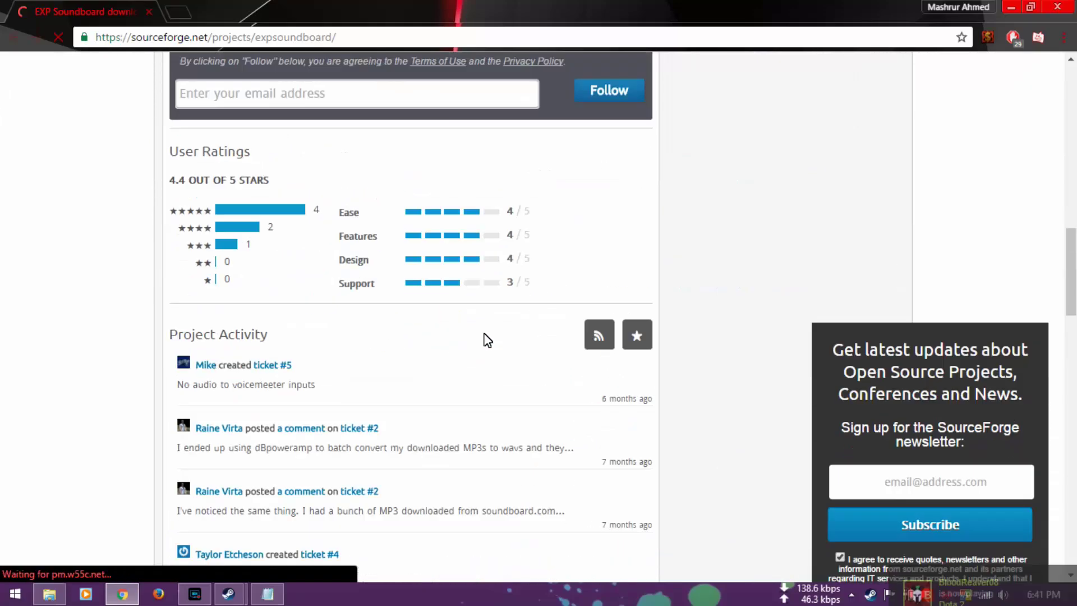
scroll(426, 344, "up", 5)
scroll(427, 345, "up", 5)
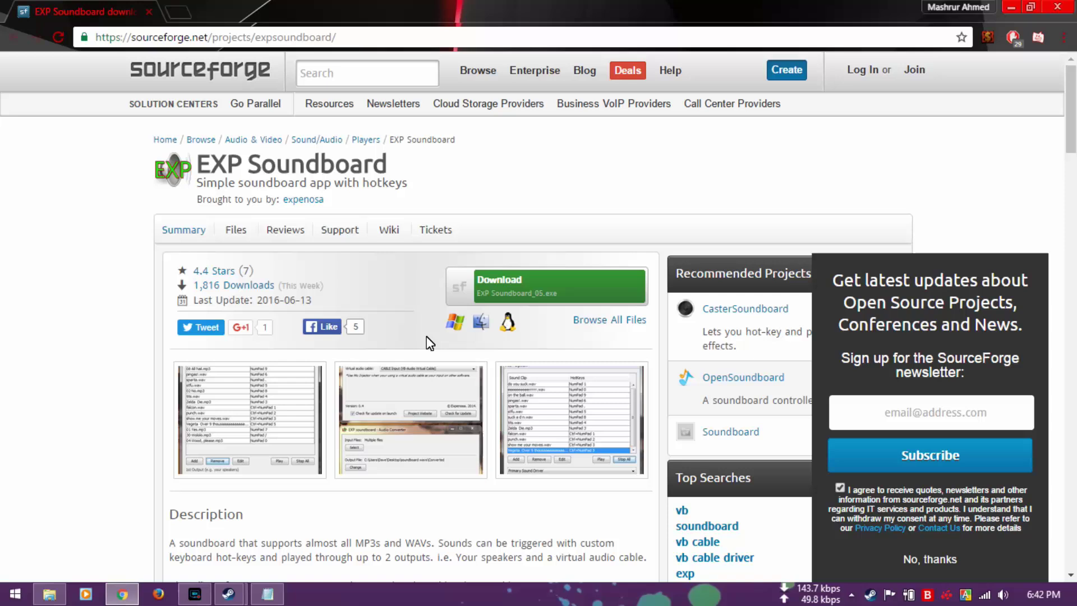
left_click(533, 293)
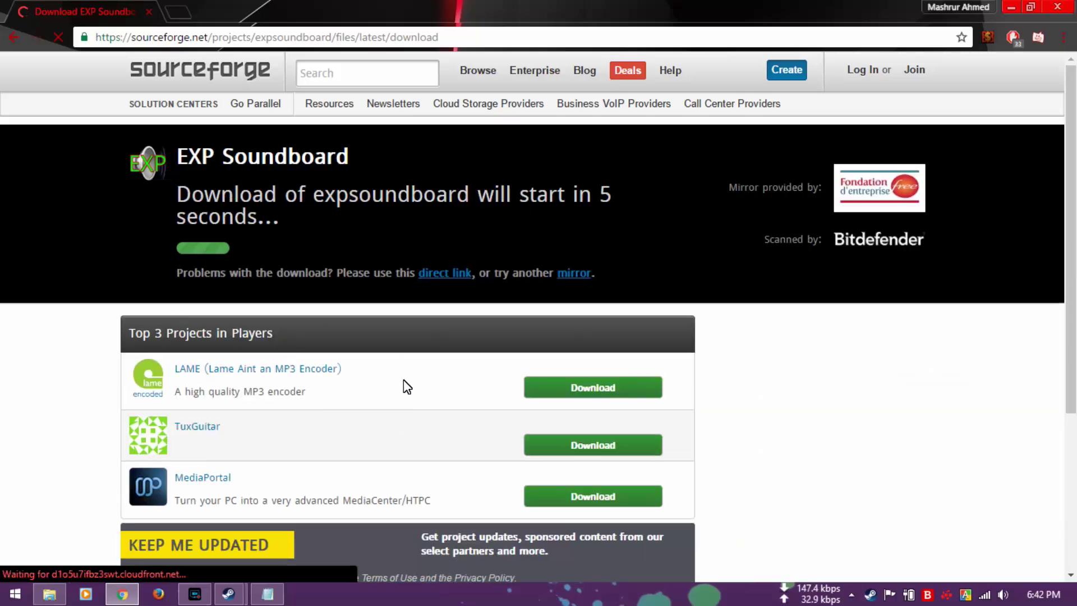
scroll(402, 384, "down", 2)
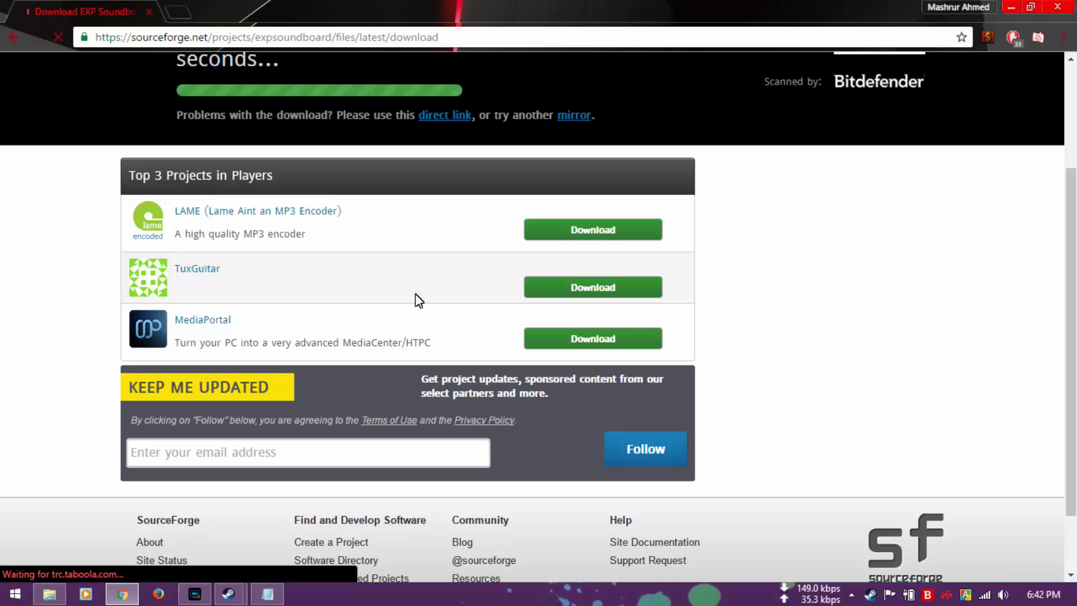
scroll(416, 299, "down", 1)
scroll(415, 299, "up", 3)
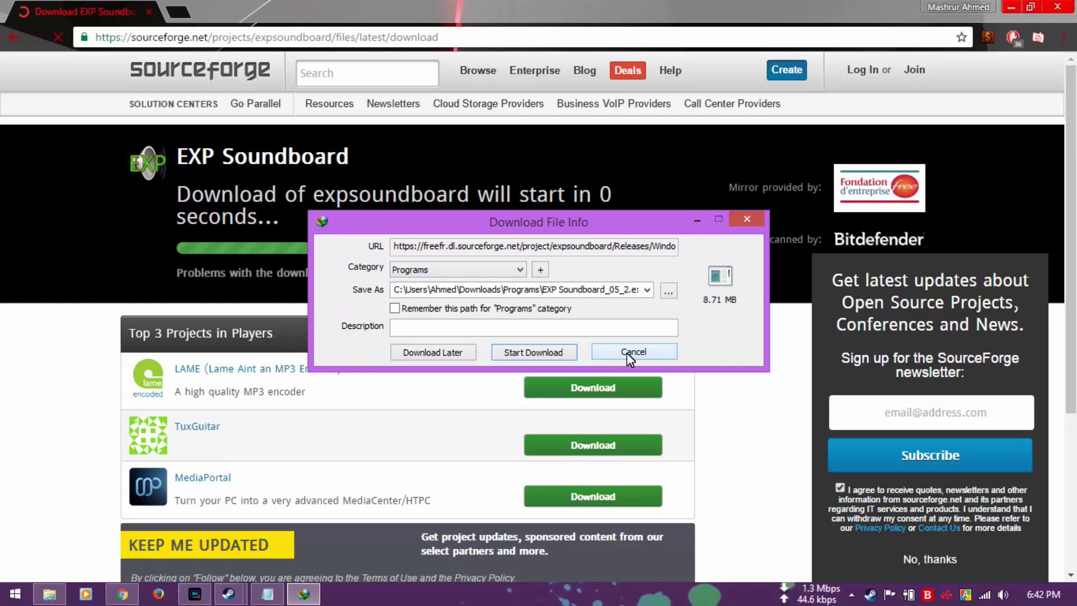
left_click(627, 353)
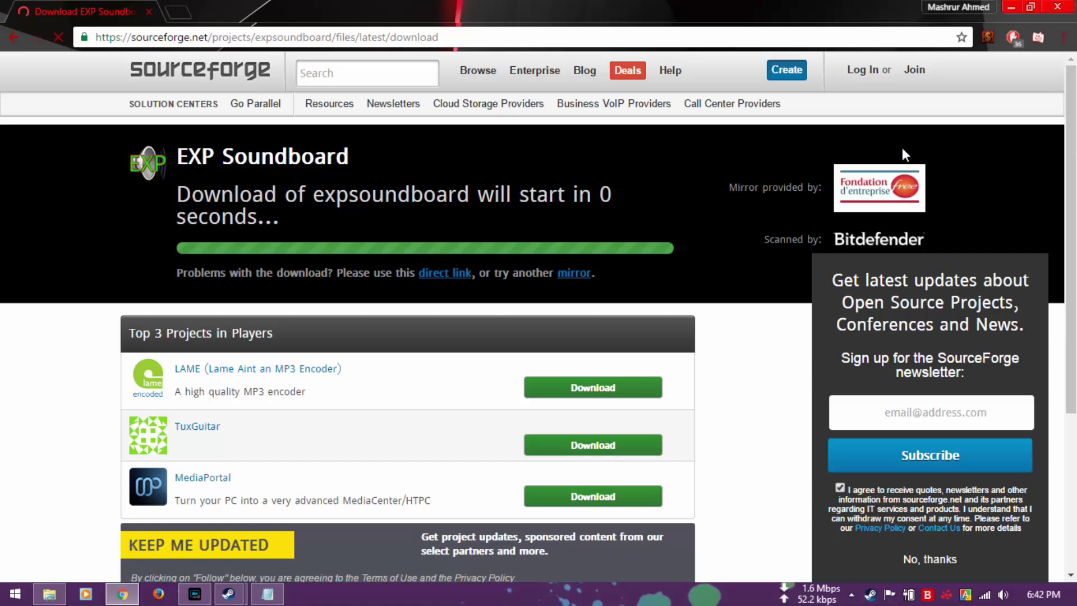
Step: Select the VB-Audio Cable URL in the Notepad Links file and return to Chrome
left_click(267, 595)
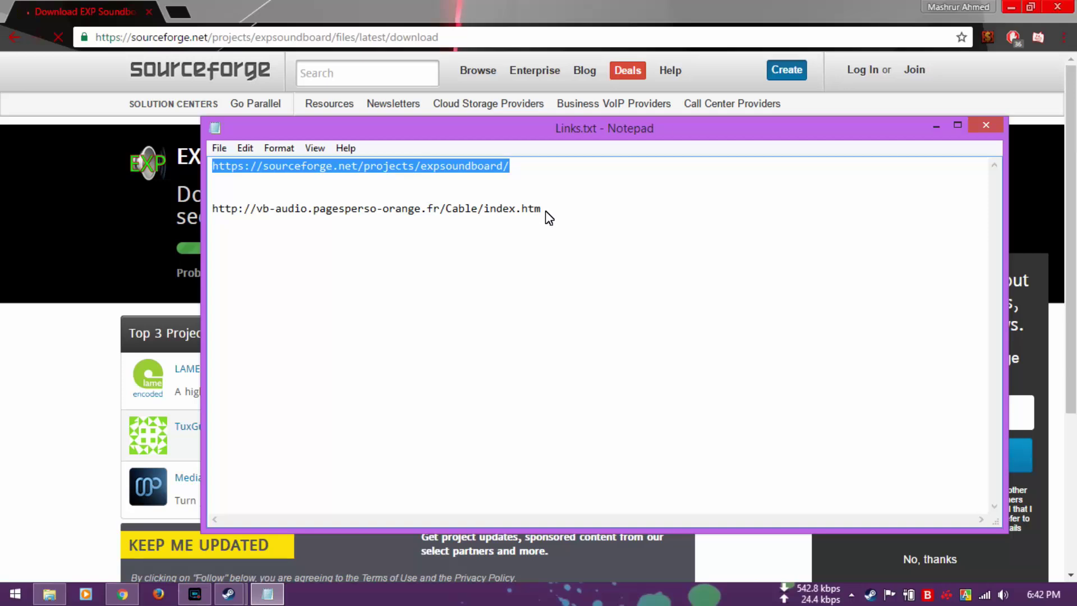
left_click_drag(546, 217, 214, 215)
key("ctrl+c")
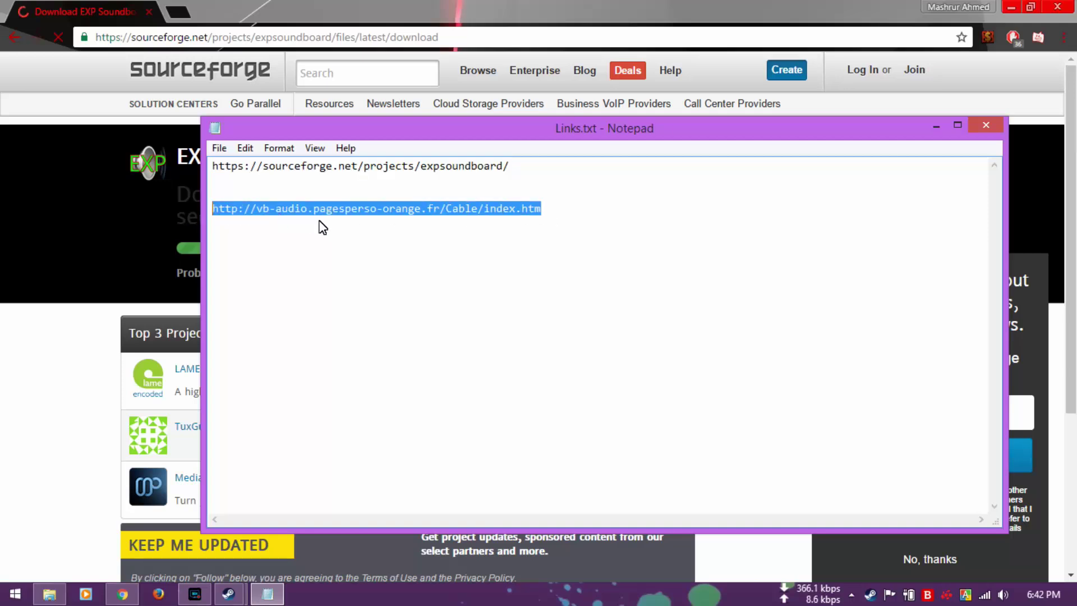
left_click(6, 396)
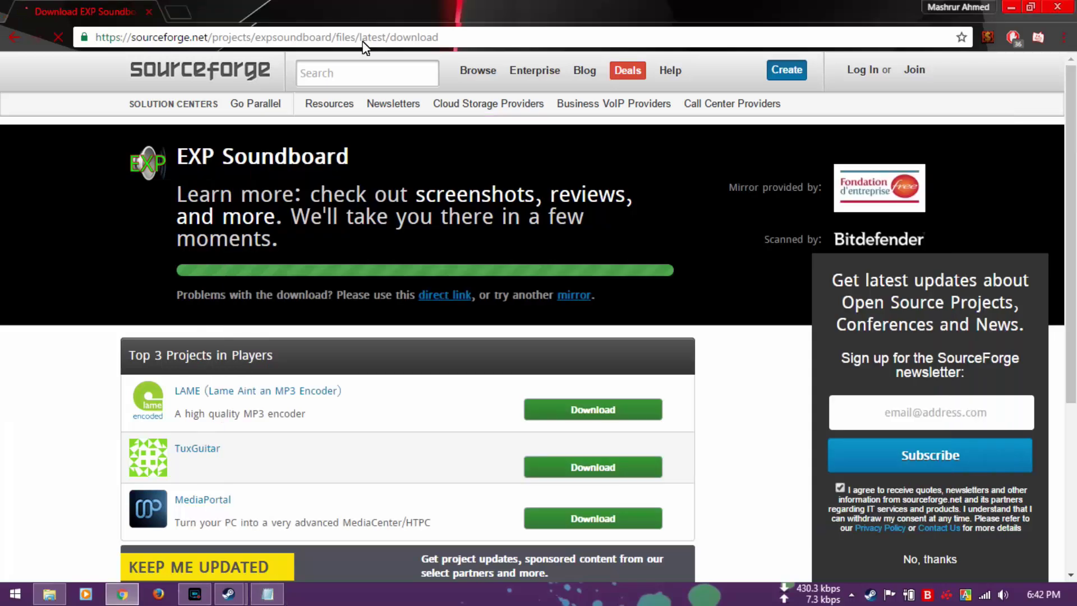
Step: Paste the VB-Audio Cable link into the address bar and load the page
left_click(363, 41)
key("ctrl+v")
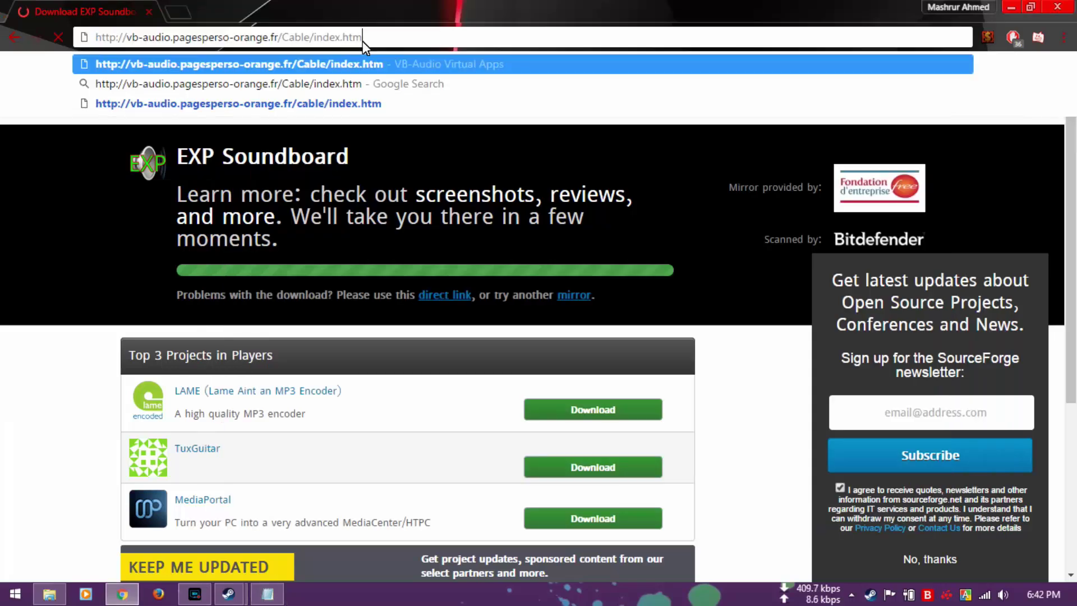
key("Return")
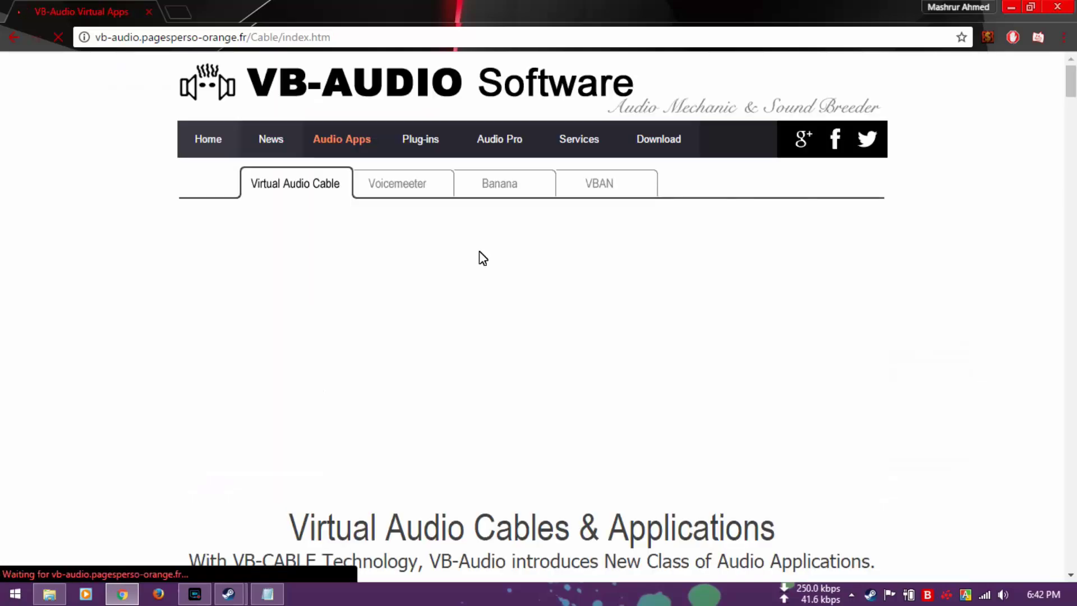
scroll(496, 230, "down", 5)
scroll(482, 254, "up", 5)
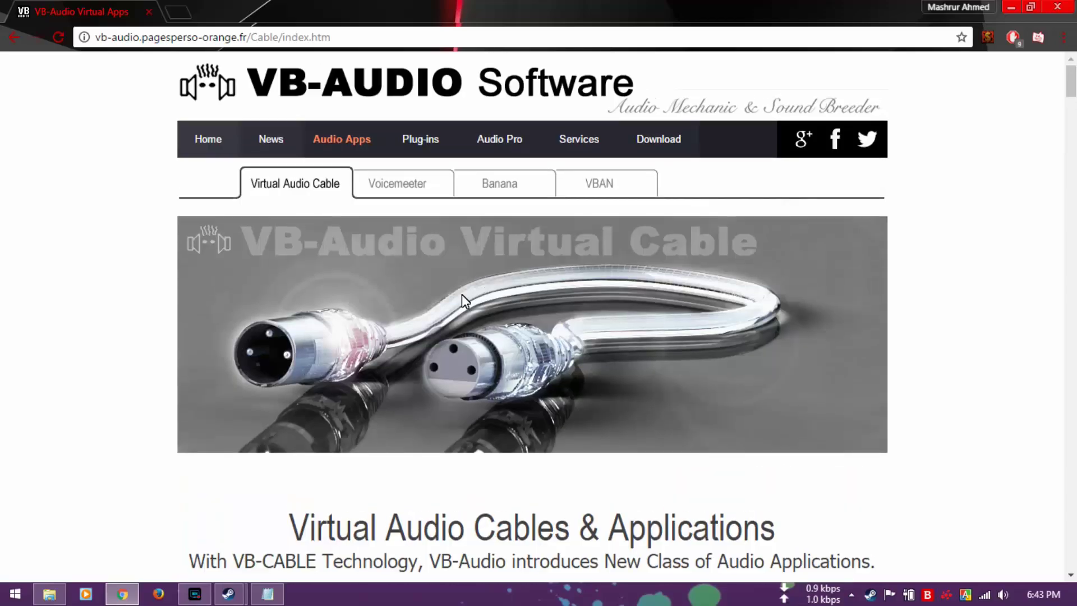
scroll(519, 342, "down", 3)
scroll(424, 359, "down", 4)
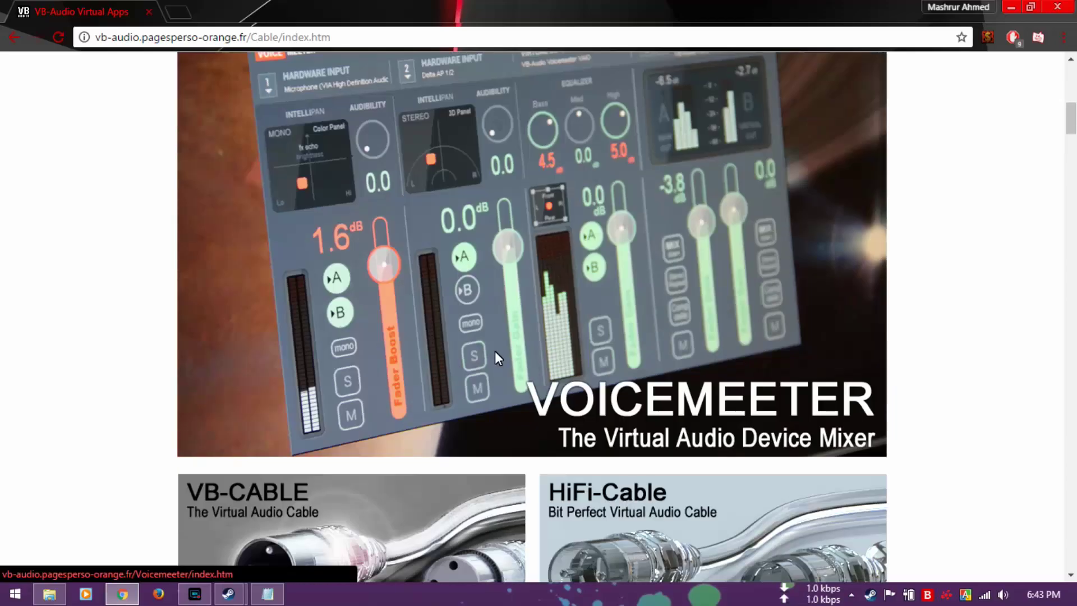
scroll(496, 351, "down", 3)
scroll(429, 361, "down", 5)
scroll(416, 339, "down", 5)
scroll(409, 340, "down", 3)
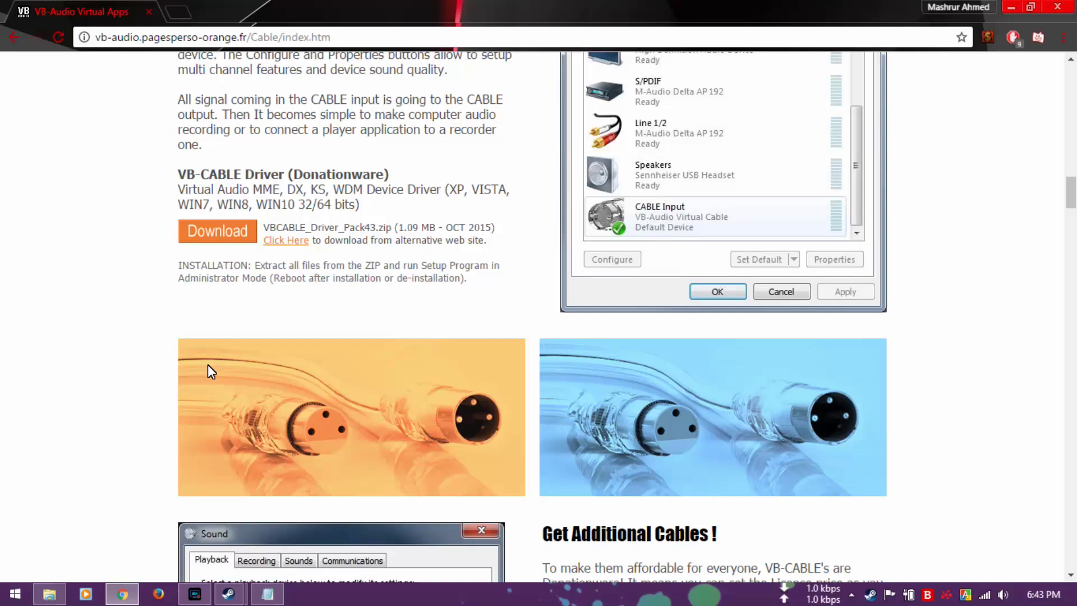
Step: Download the VB-CABLE driver pack, dismiss the duplicate-download warning, and minimize Chrome
left_click(211, 234)
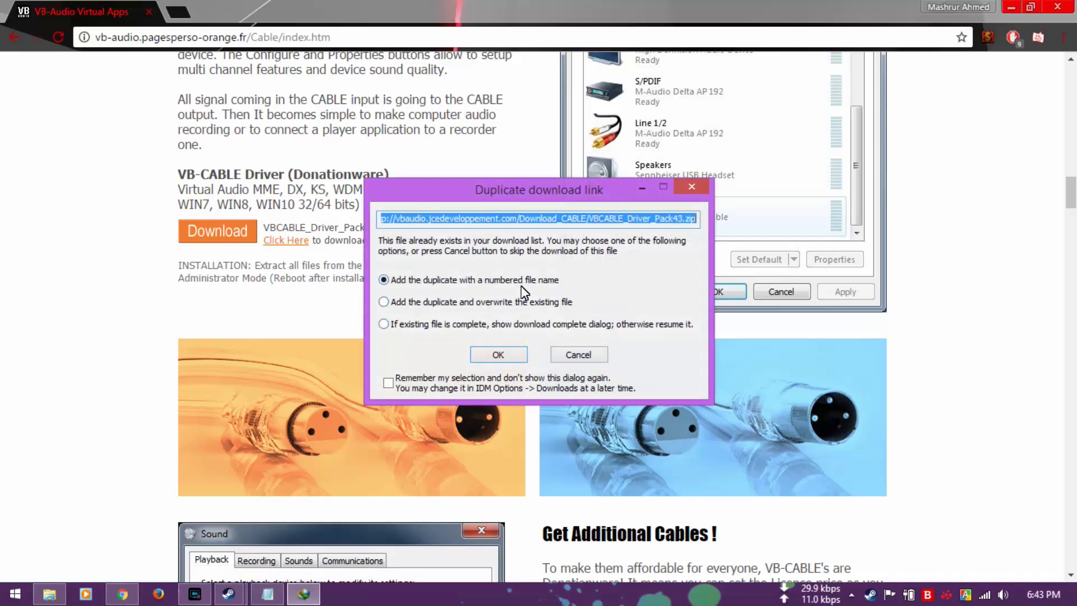
left_click(579, 355)
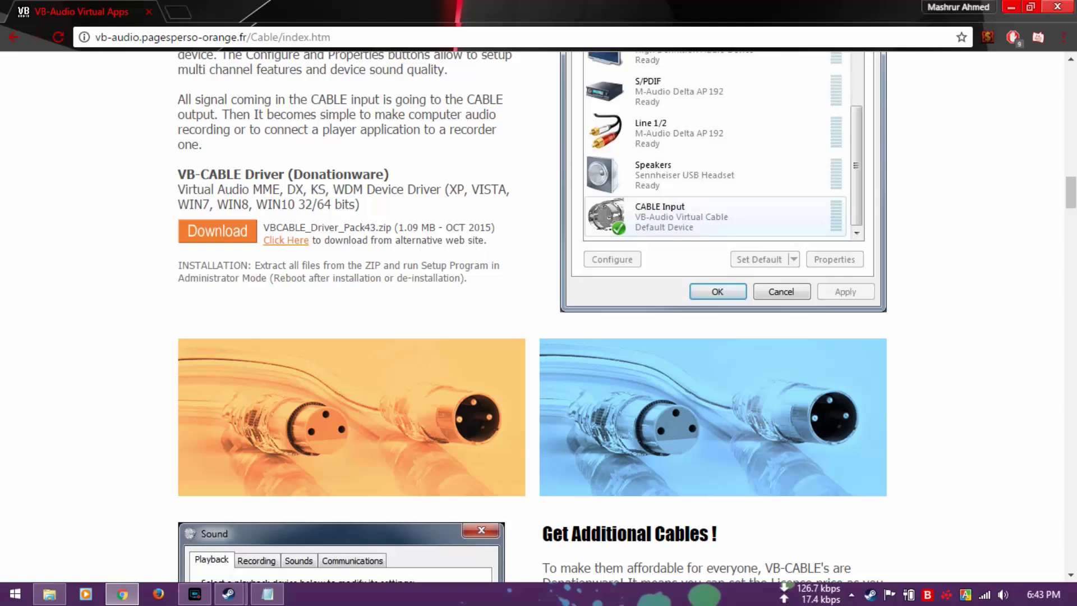
left_click(1010, 7)
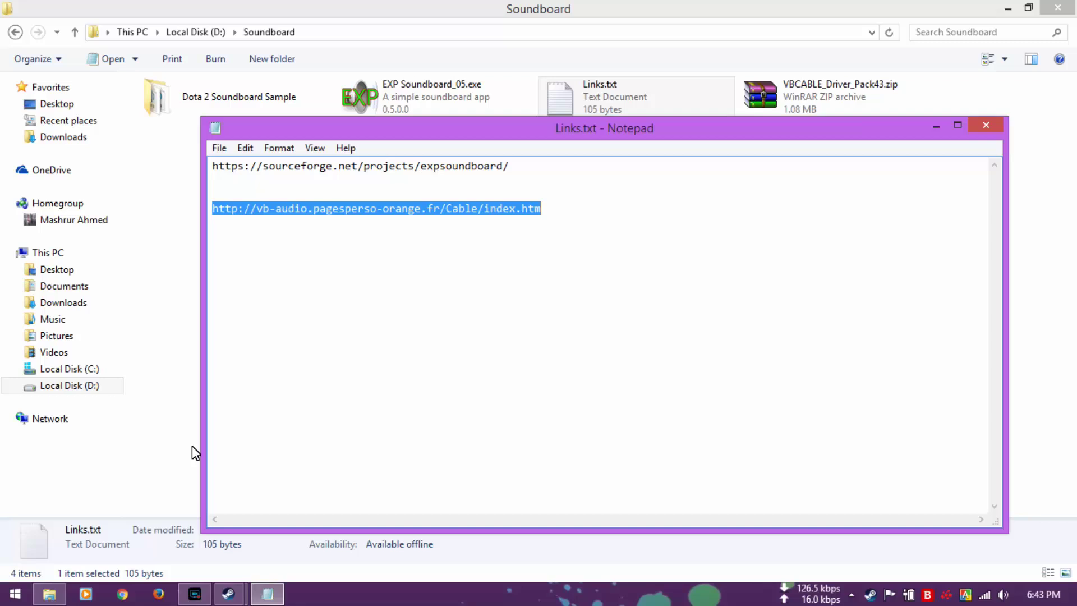
Step: Close Notepad, then select EXP Soundboard_05.exe and VBCABLE_Driver_Pack43.zip in Explorer
left_click(986, 125)
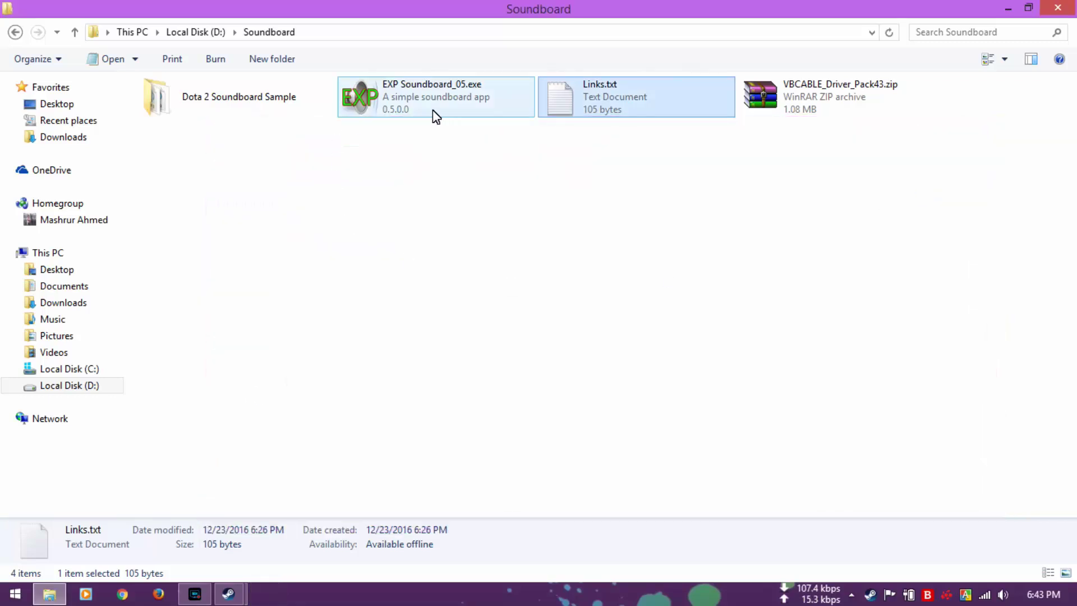
left_click(417, 109)
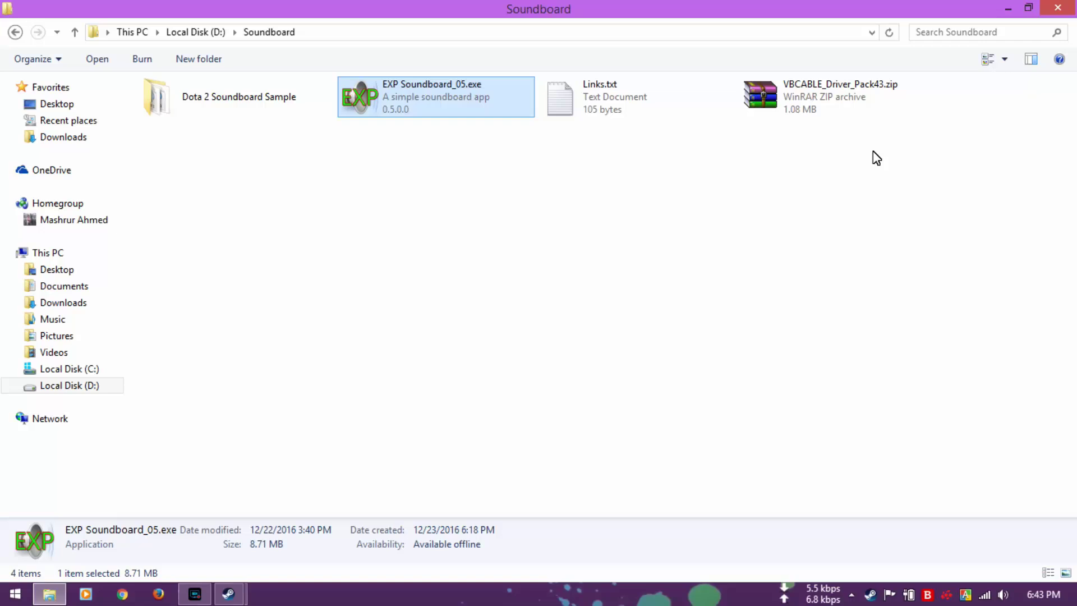
left_click(790, 107)
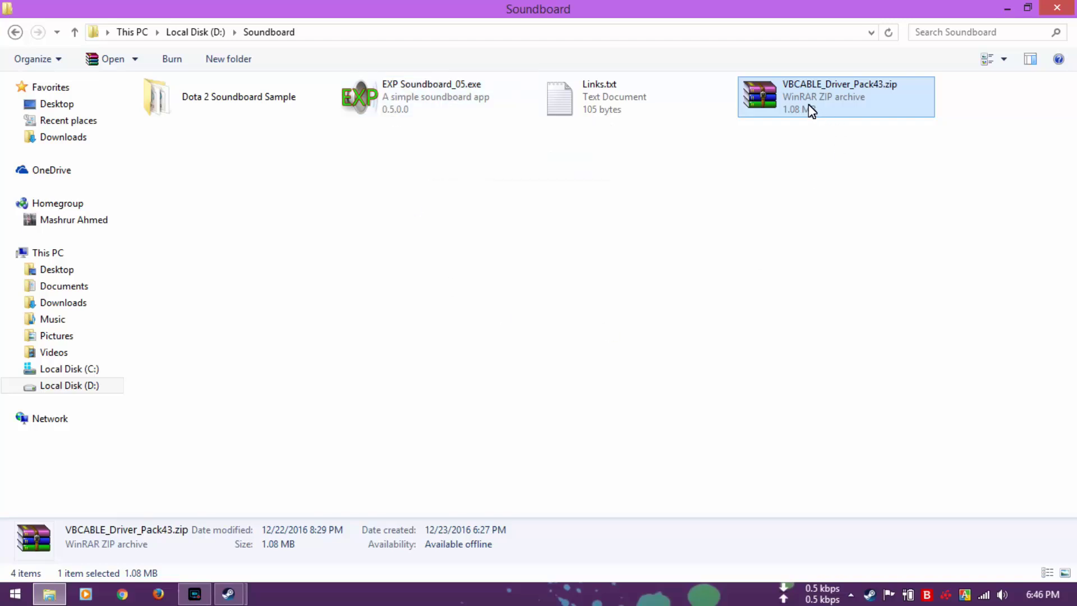
Step: Extract VBCABLE_Driver_Pack43.zip with WinRAR and open the resulting VBCABLE_Driver_Pack43 folder
right_click(780, 94)
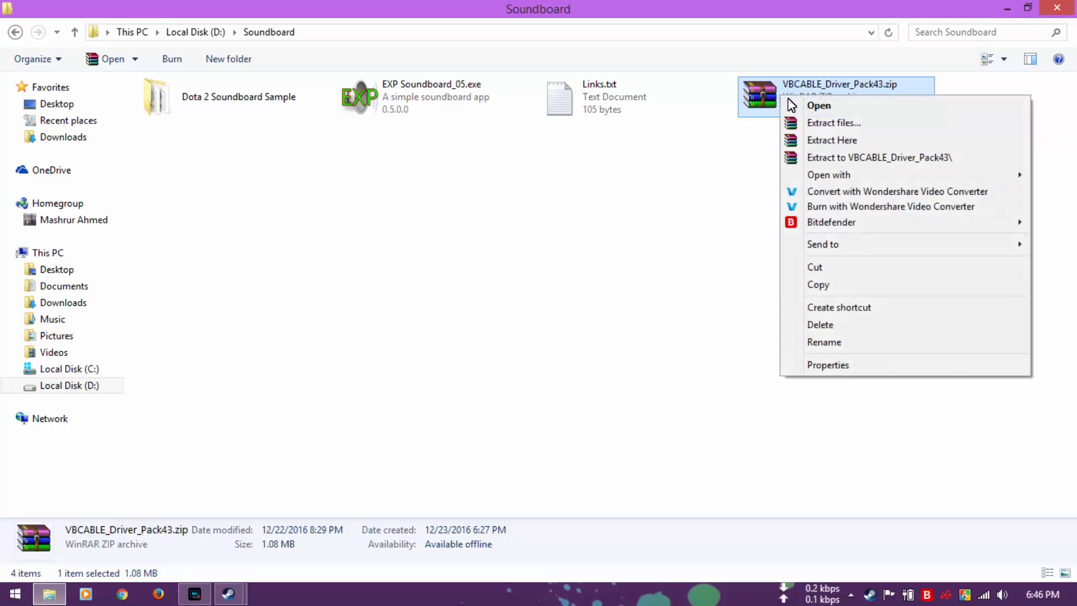
left_click(845, 124)
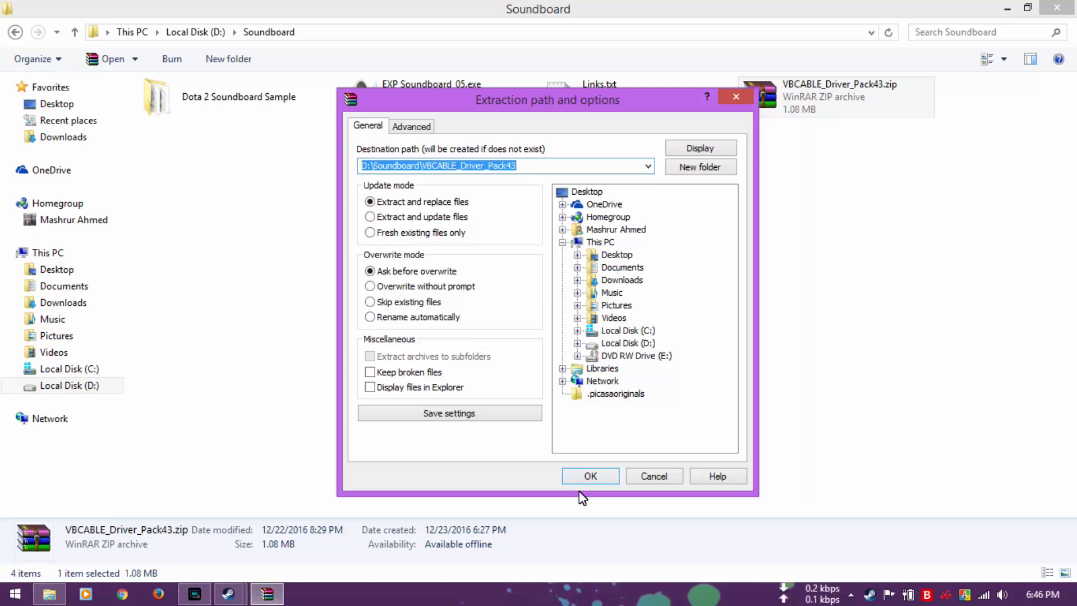
left_click(577, 476)
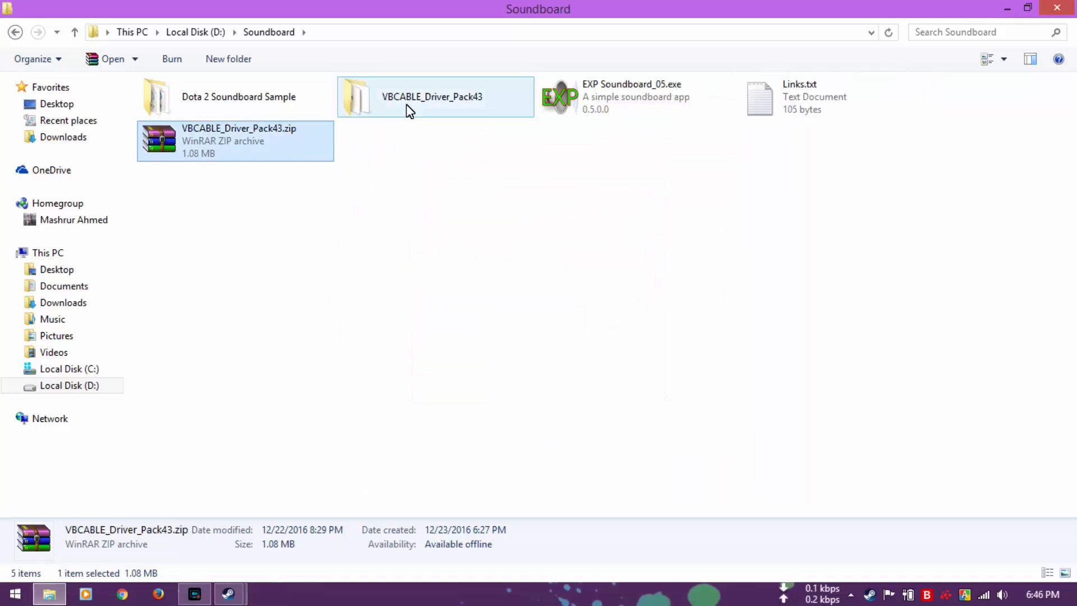
left_click(407, 109)
double_click(406, 110)
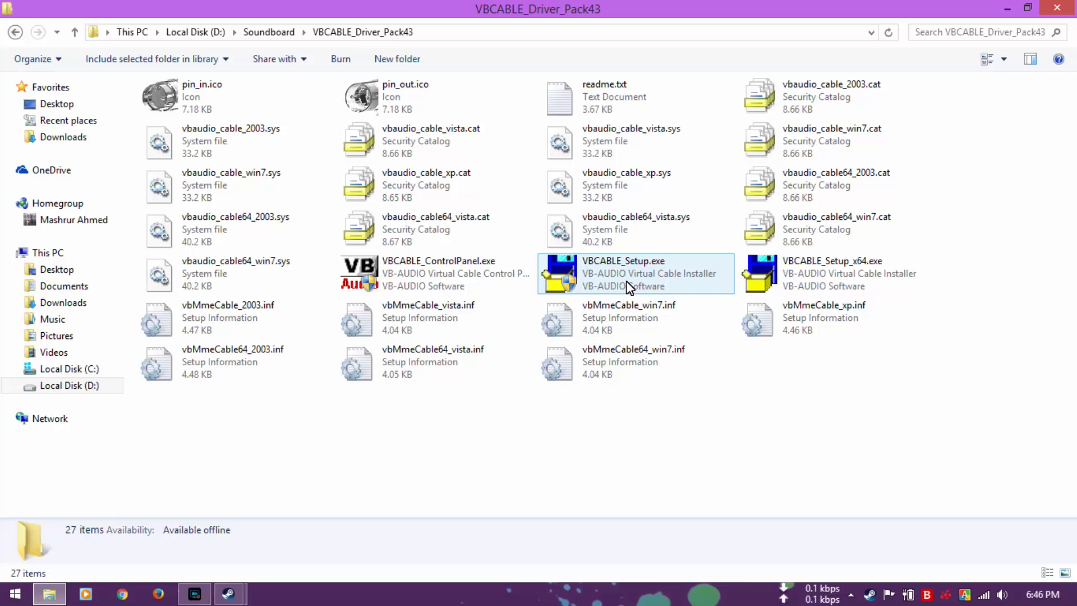
mouse_move(636, 273)
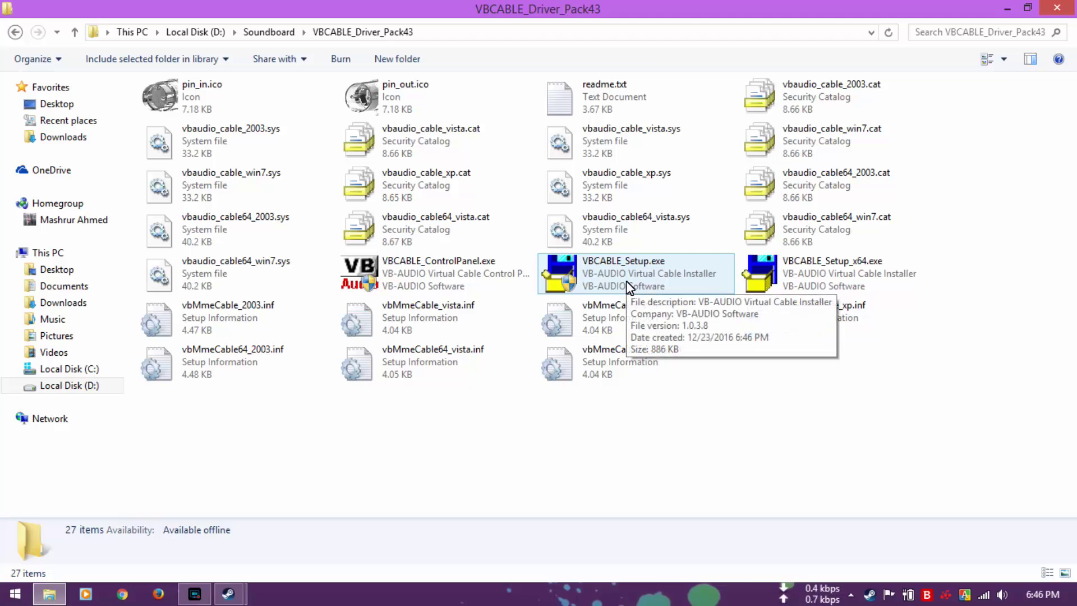
Step: Run the 64-bit VB-CABLE setup as administrator and confirm the successful installation
left_click(837, 280)
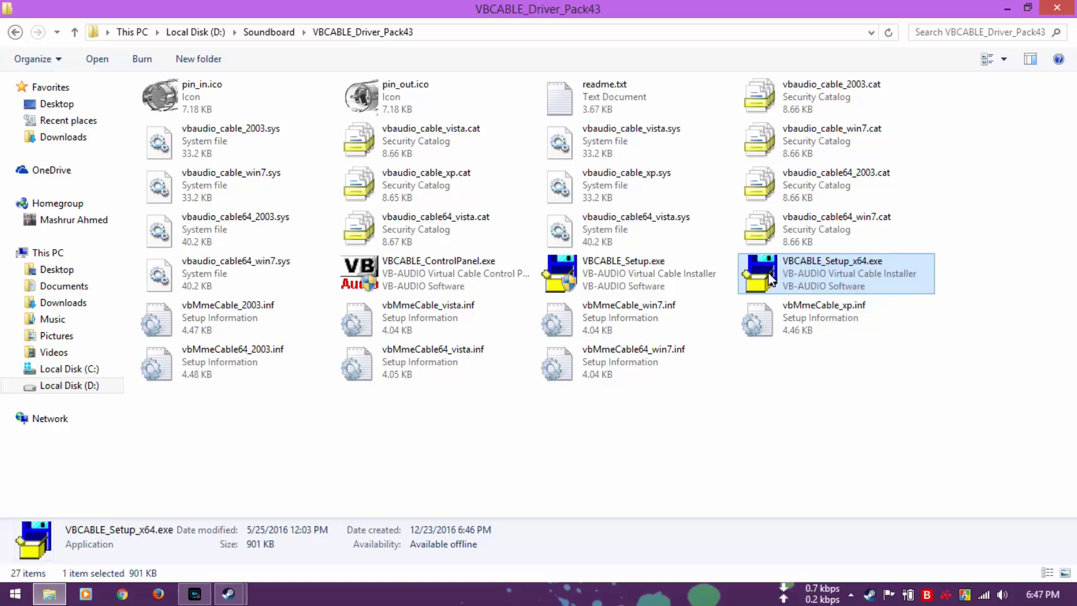
right_click(768, 272)
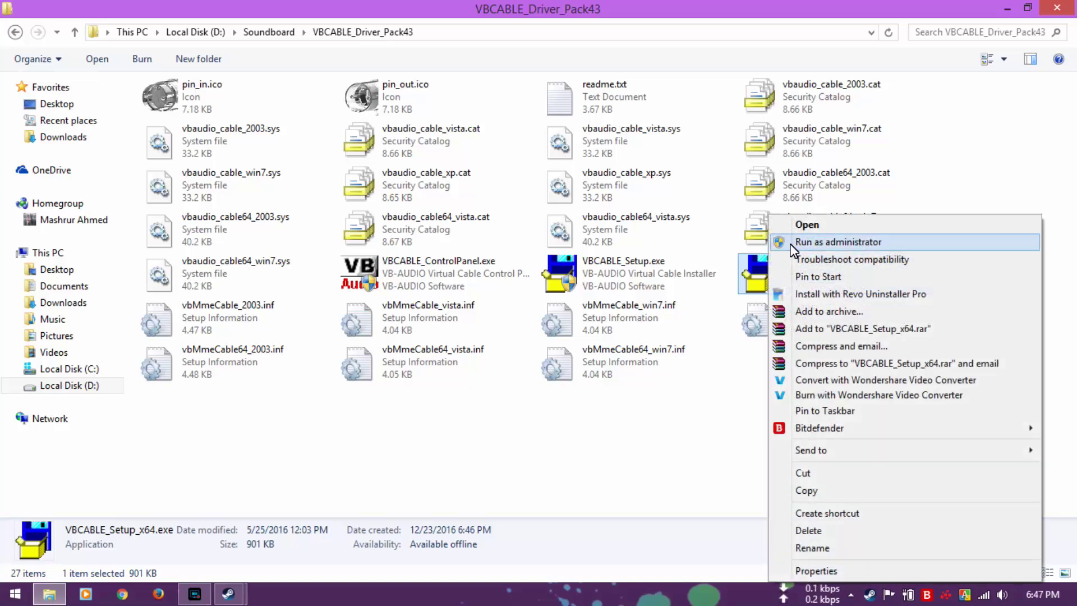
left_click(833, 242)
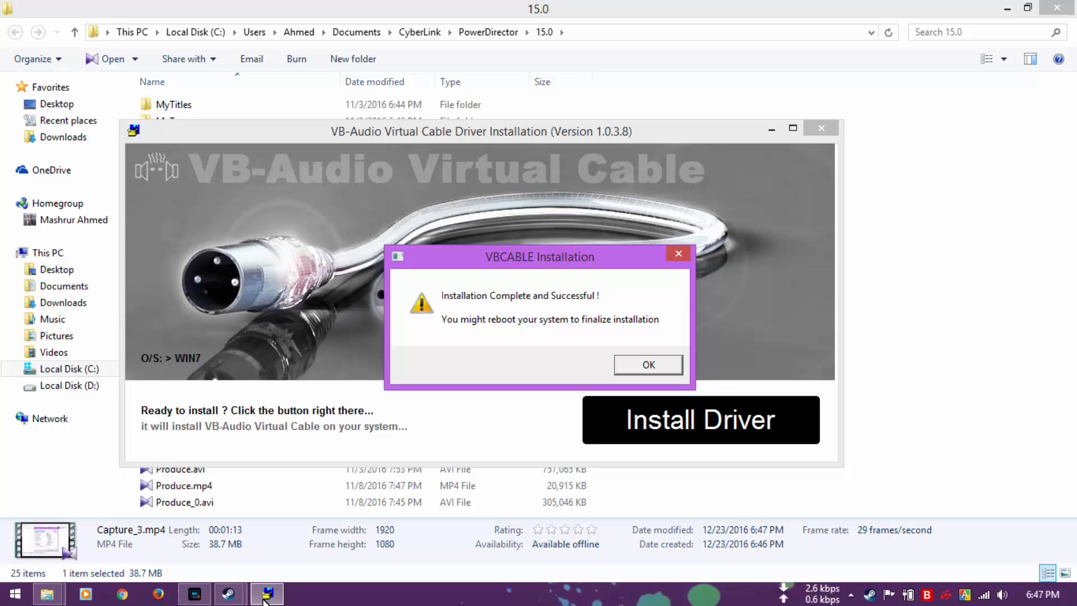
key("Return")
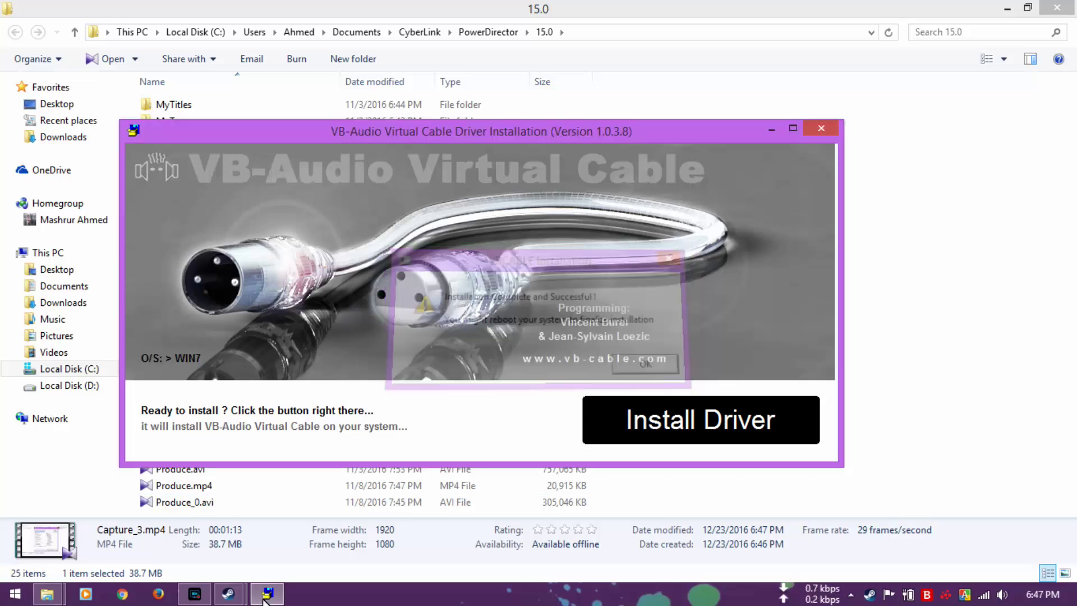
Step: Bring the driver pack folder forward, then switch to the VB-Audio thank-you page
left_click(154, 514)
mouse_move(48, 594)
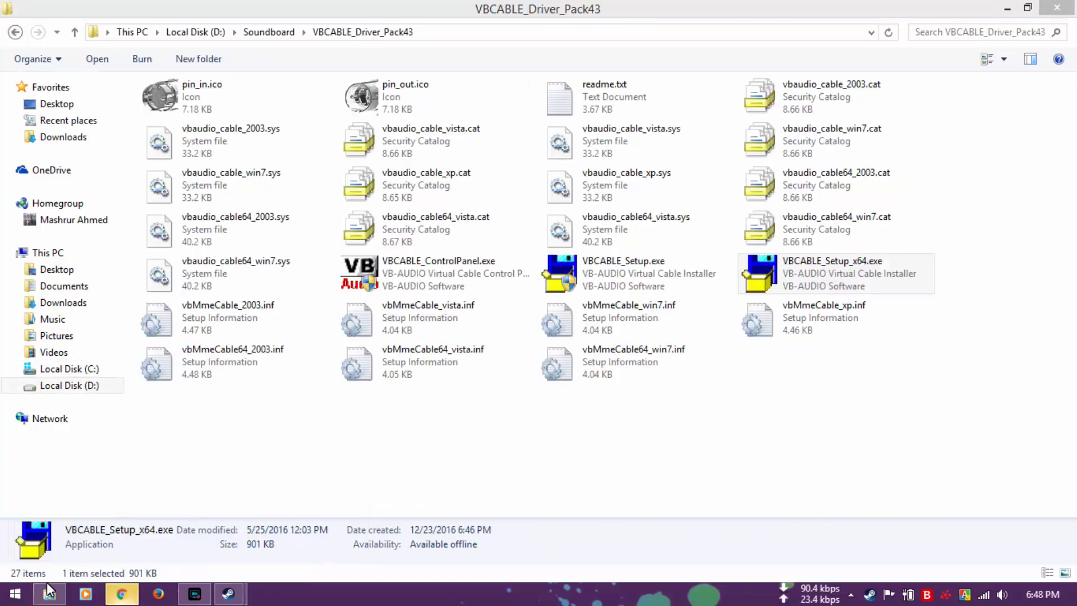
left_click(341, 463)
left_click(121, 596)
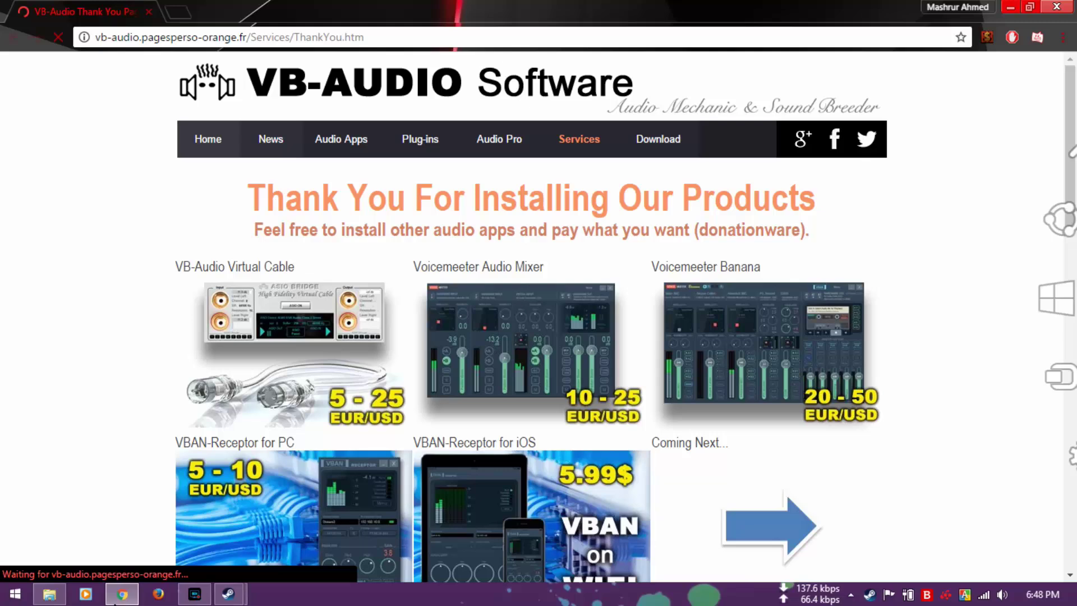
Step: Minimize Chrome and navigate Explorer back to the Soundboard folder containing EXP Soundboard_05.exe
left_click(119, 594)
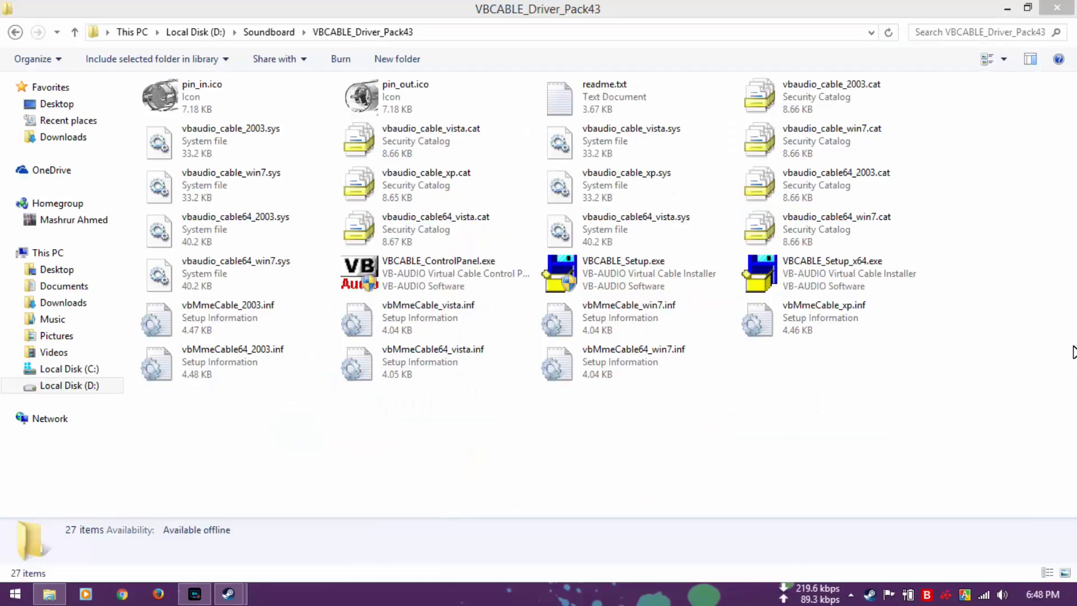
left_click(539, 459)
left_click(16, 32)
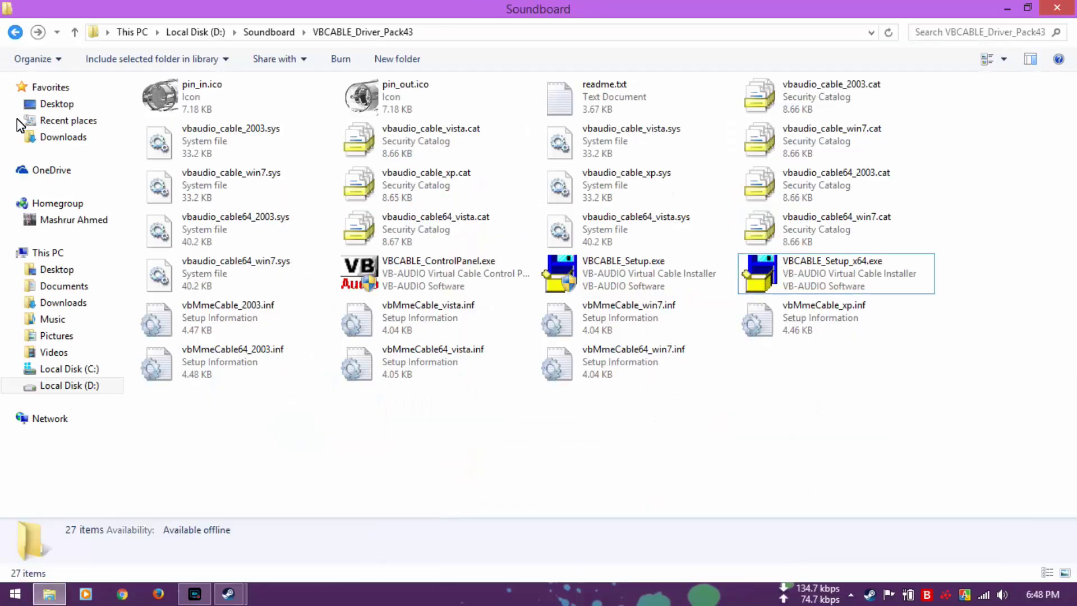
right_click(416, 208)
left_click(473, 288)
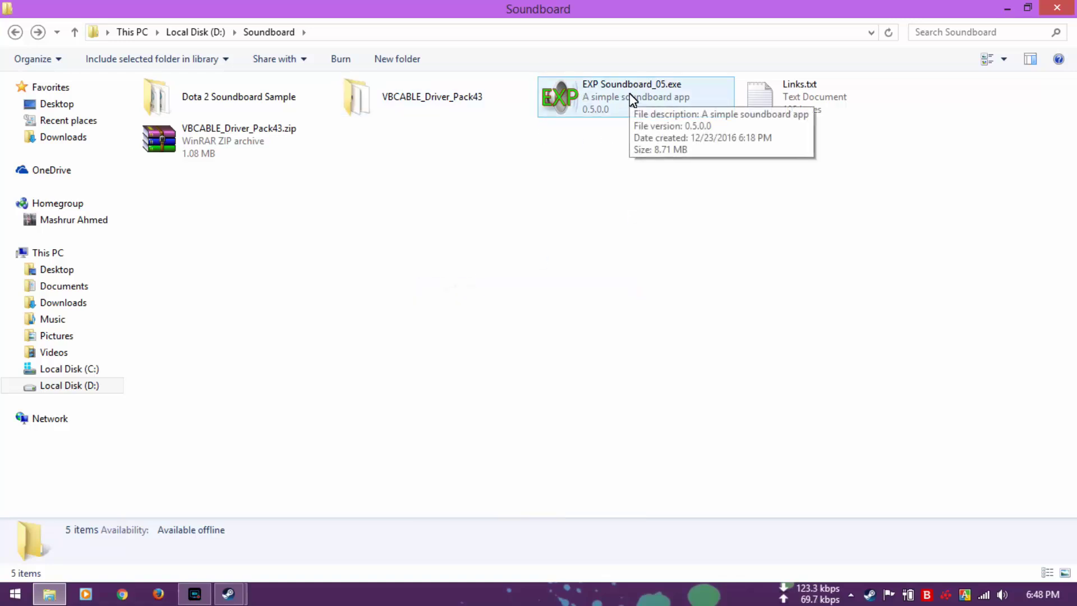
Step: Launch EXP Soundboard with Speakers as 1st output and CABLE Input as 2nd, Use ticked
left_click(631, 97)
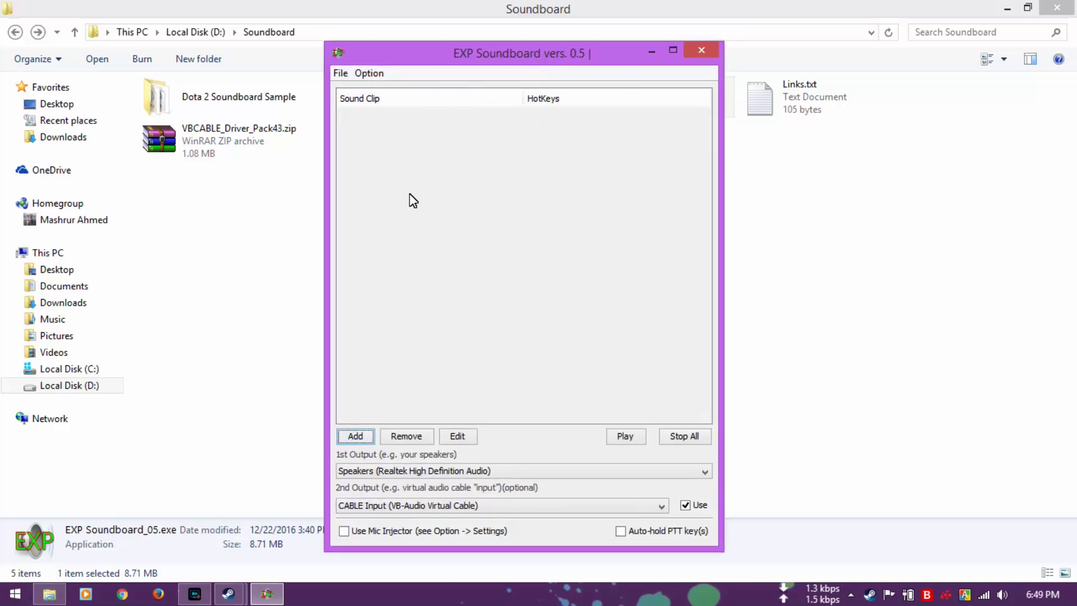
left_click(456, 473)
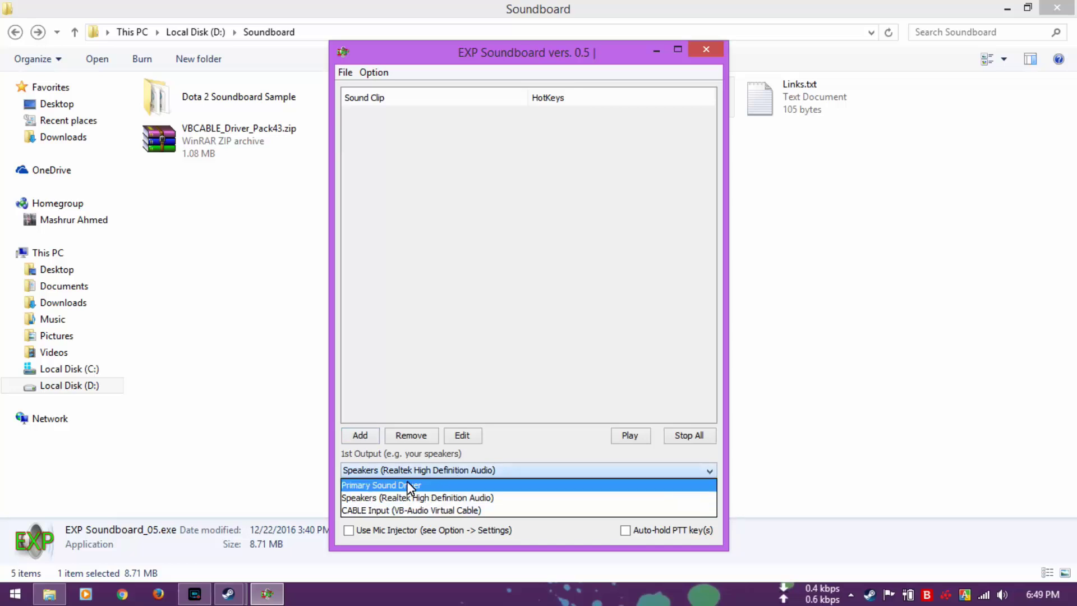
left_click(428, 474)
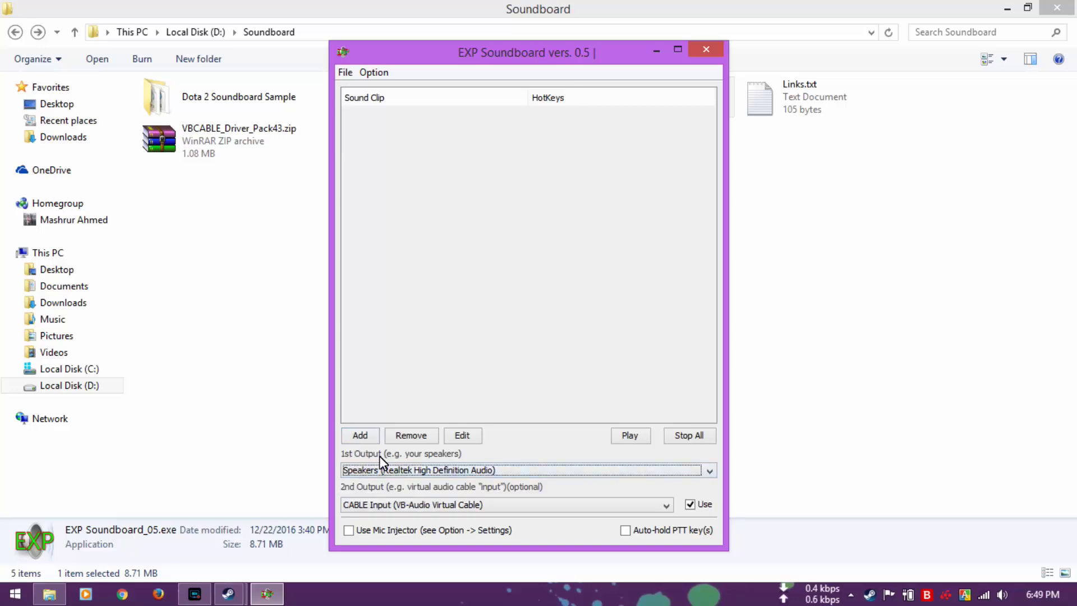
left_click(459, 471)
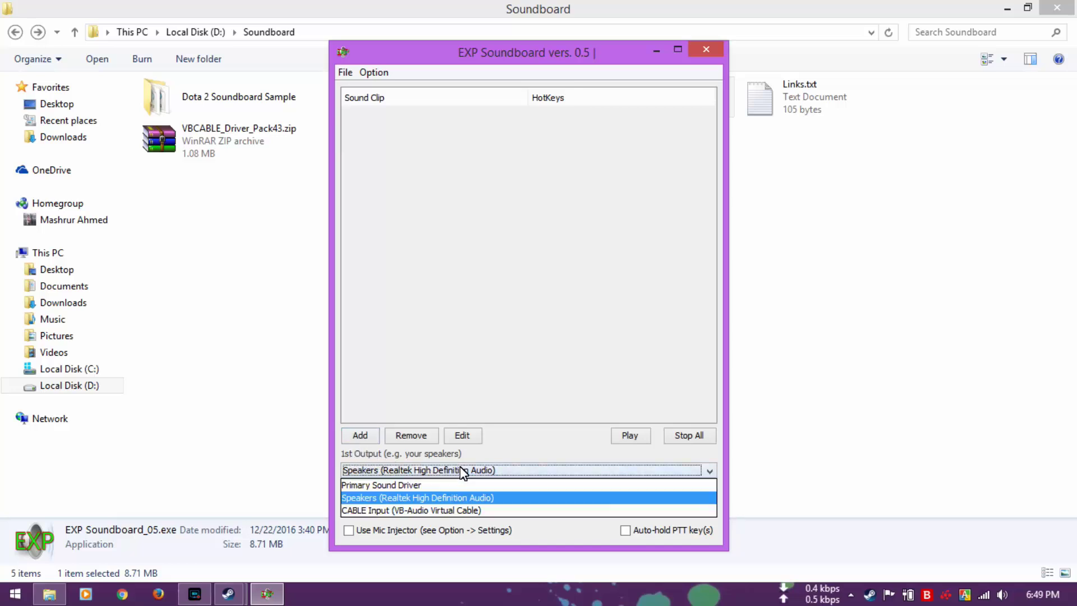
left_click(380, 499)
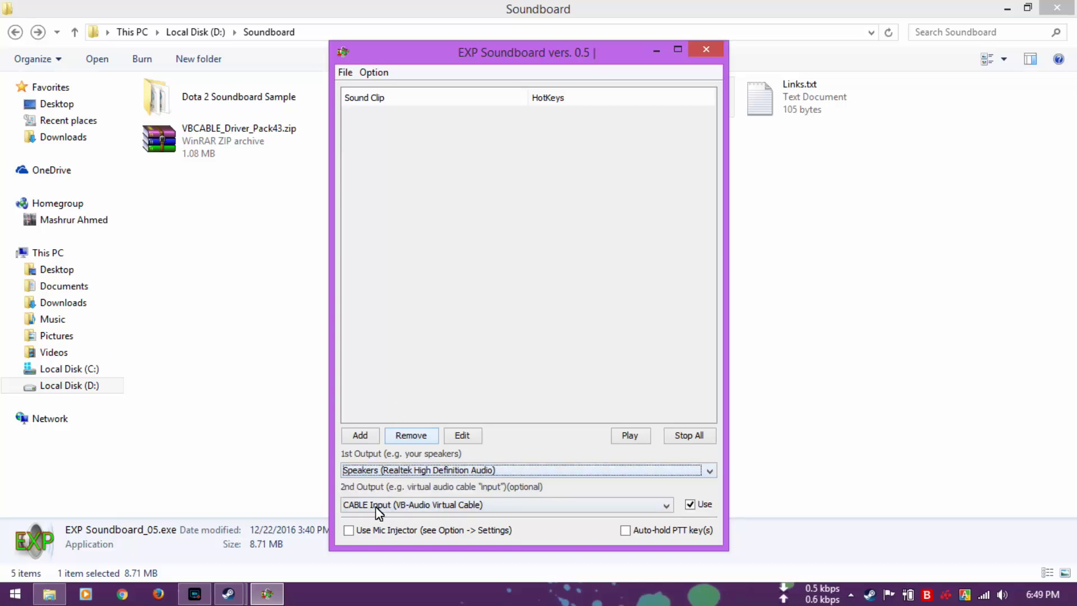
left_click(470, 505)
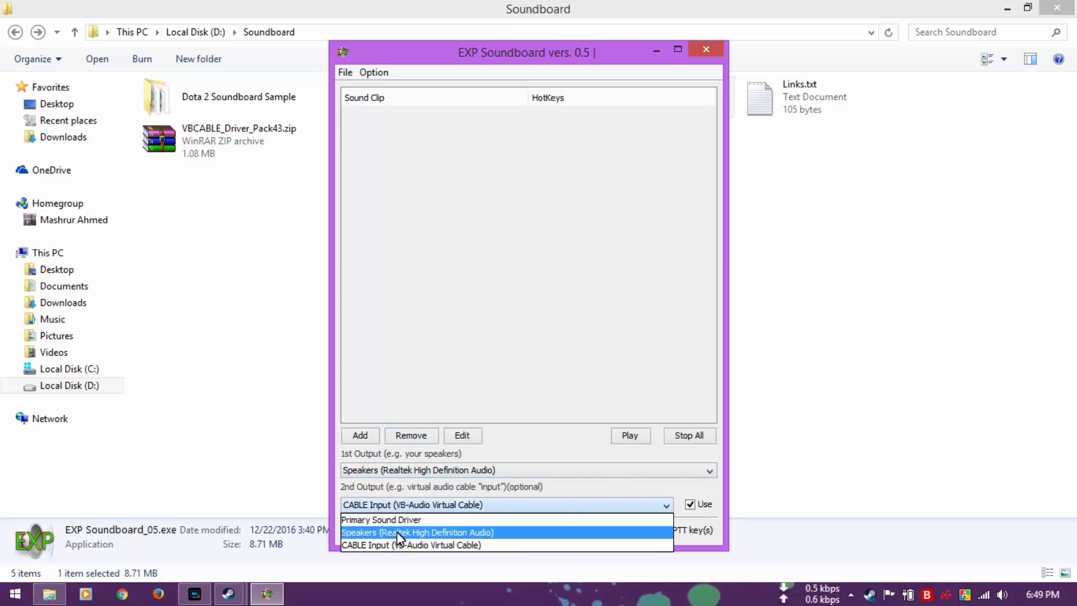
left_click(445, 544)
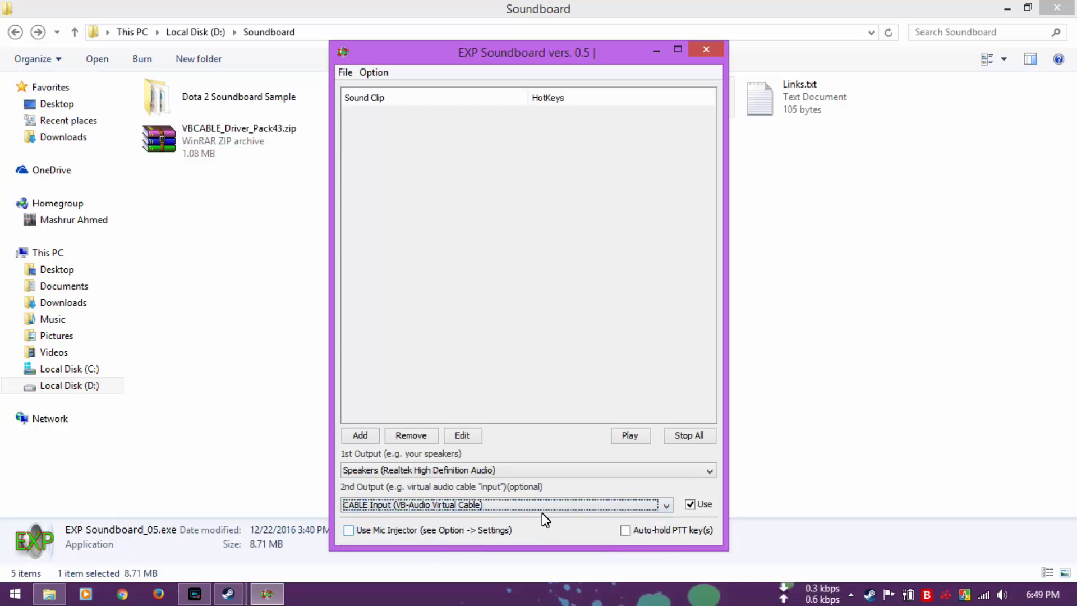
left_click(693, 506)
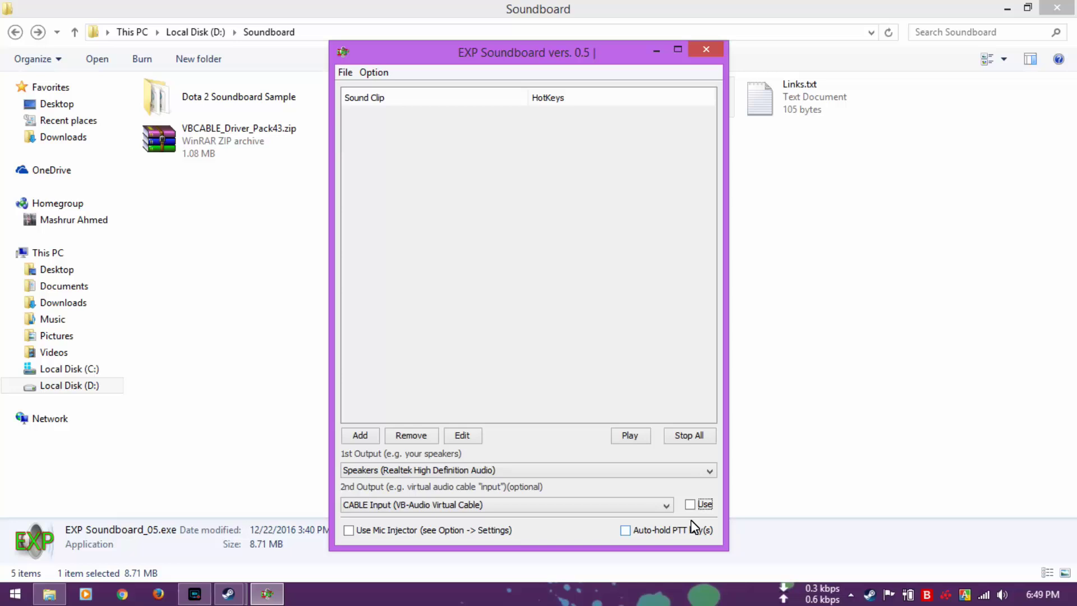
left_click(690, 506)
left_click_drag(543, 65, 562, 64)
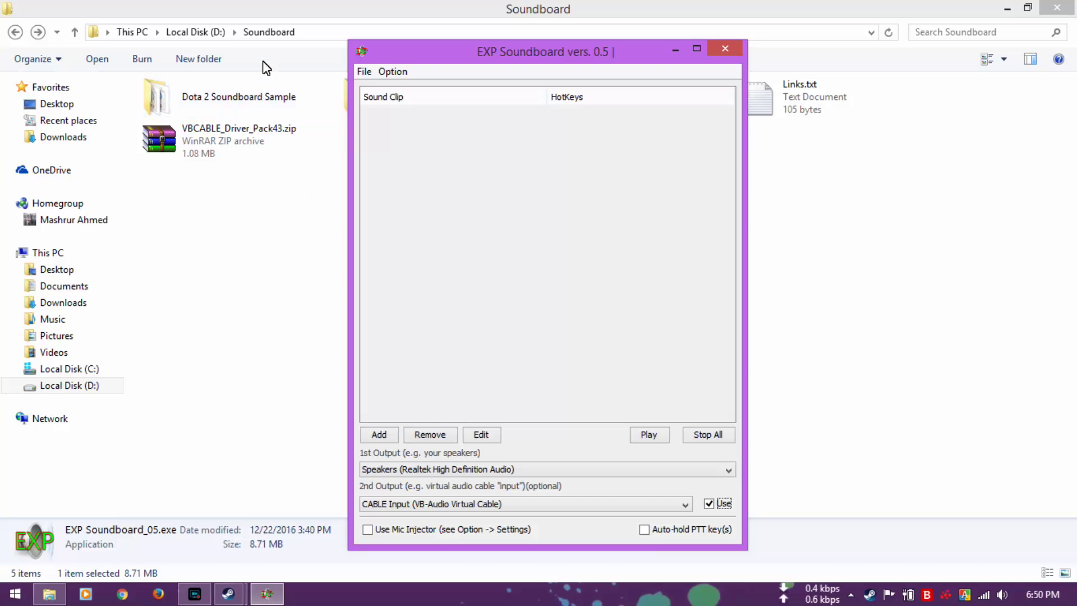
Step: Add a new entry using D:\Soundboard\Dota 2 Soundboard Sample\Gebak EE.mp3 as its clip
left_click(384, 433)
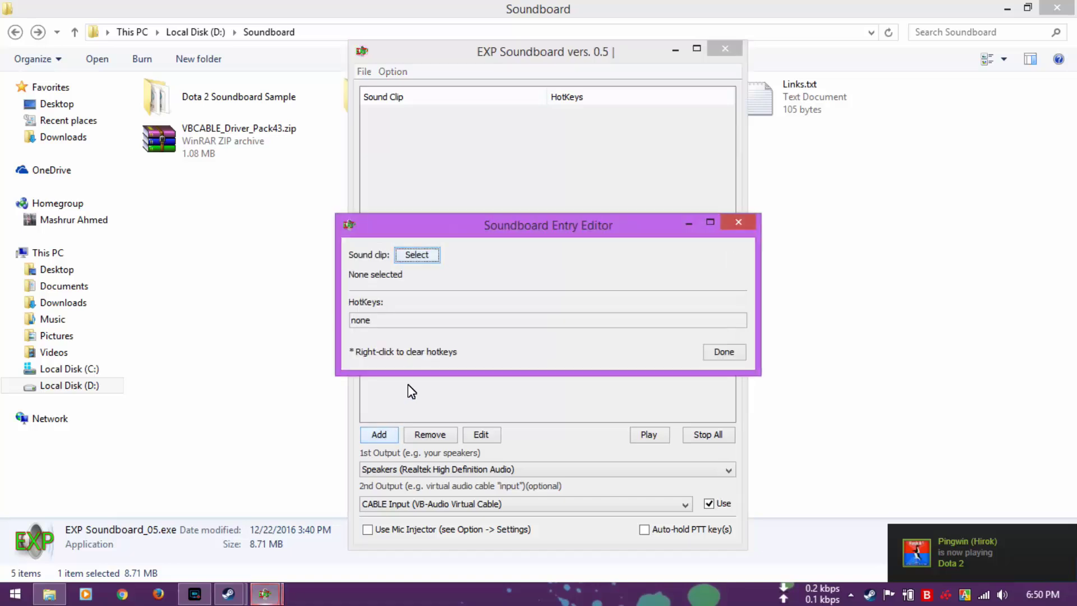
left_click(419, 256)
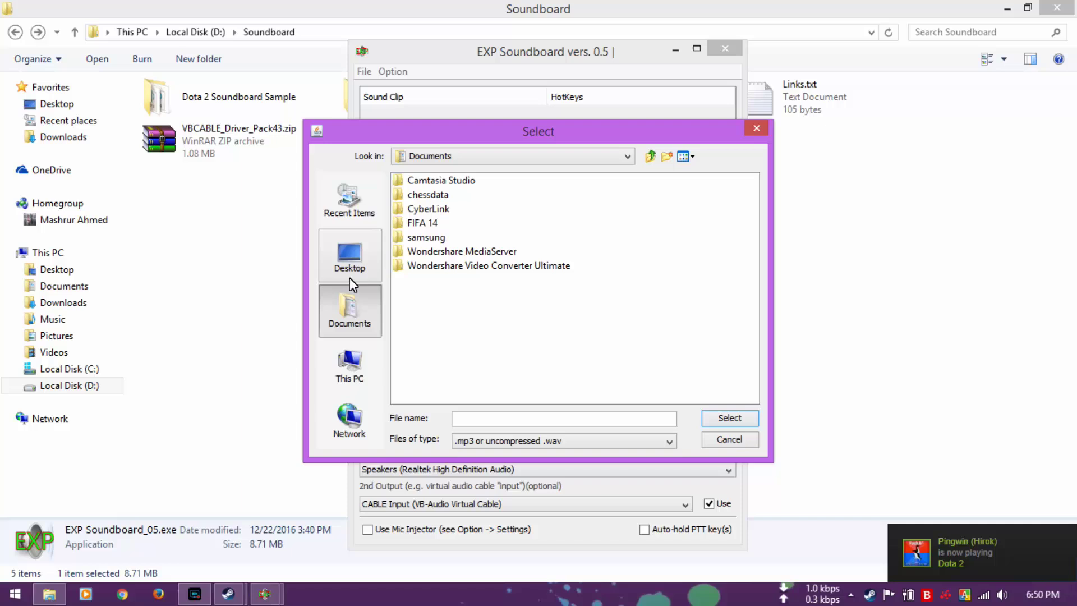
left_click(350, 263)
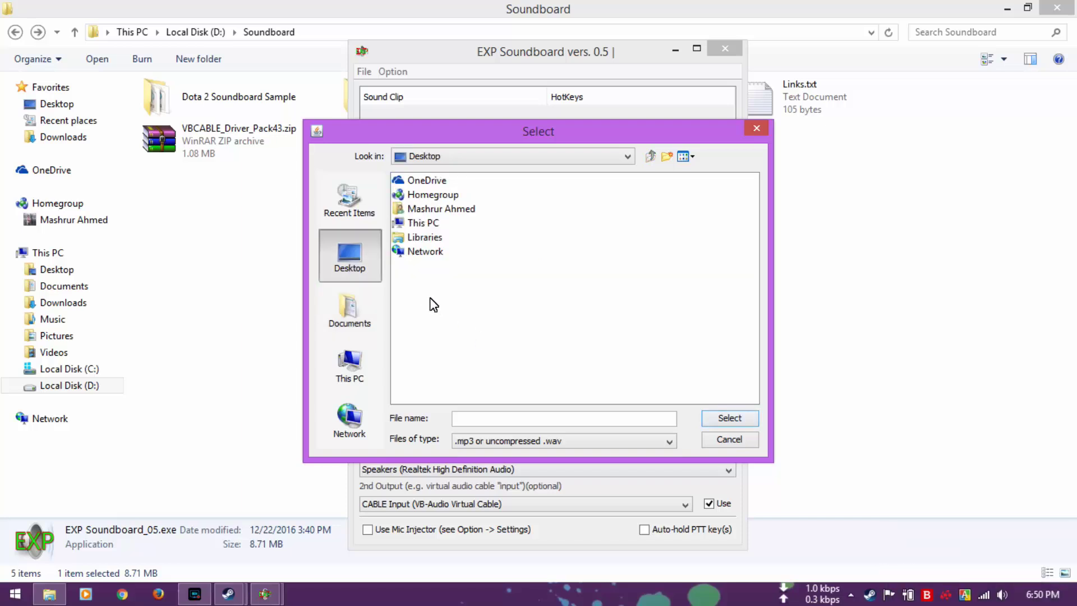
left_click(423, 226)
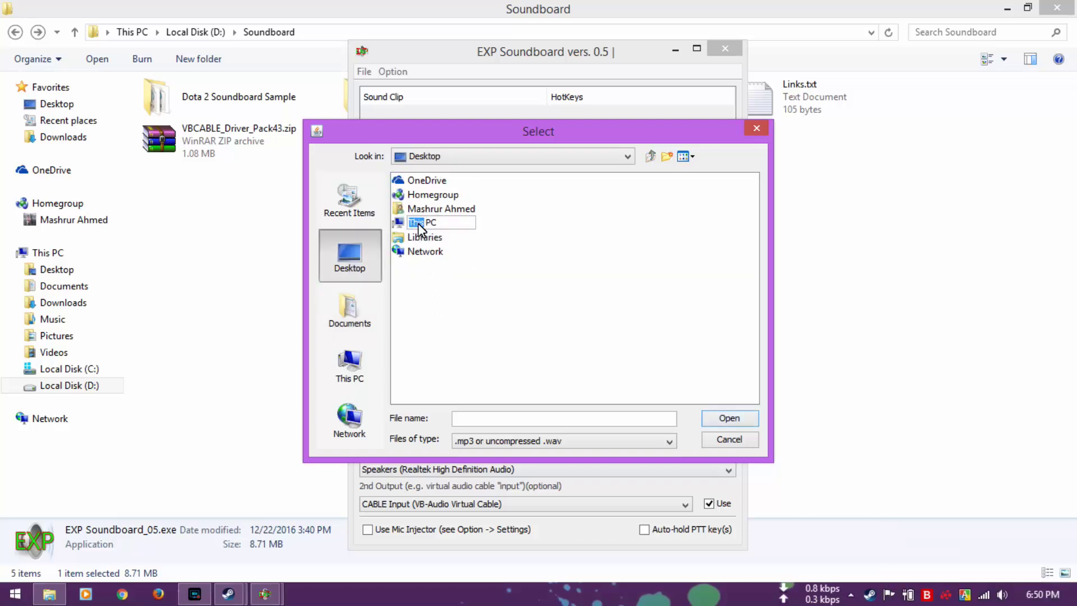
double_click(421, 223)
double_click(441, 280)
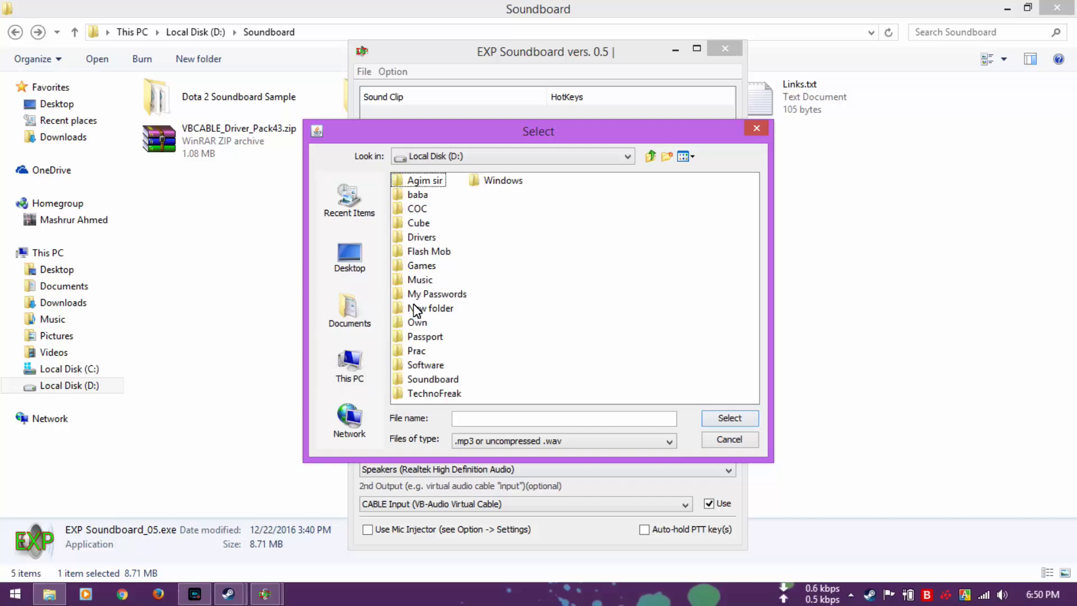
double_click(429, 381)
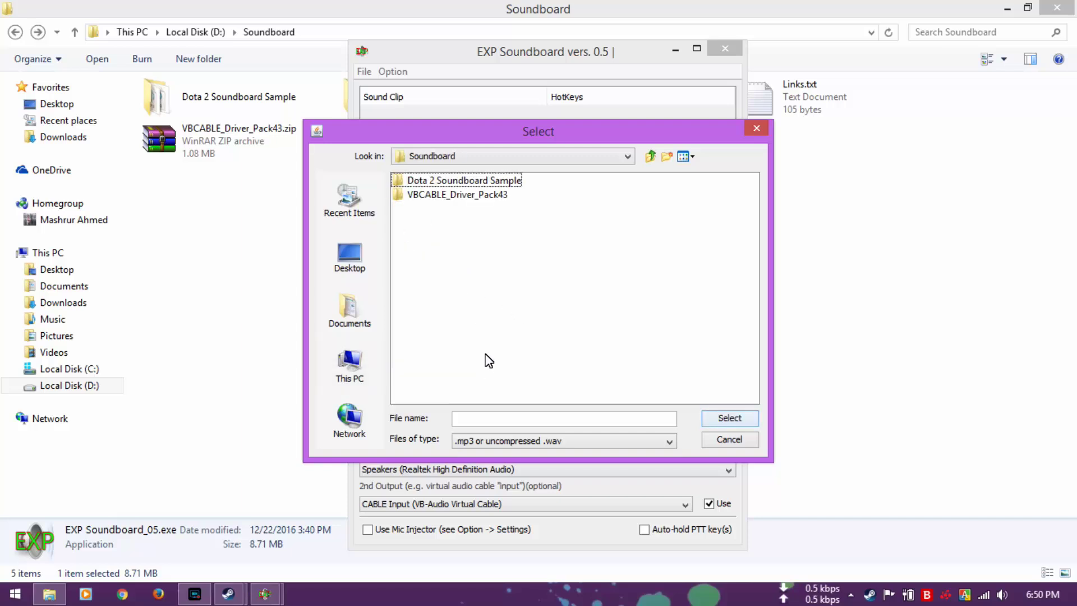
double_click(425, 181)
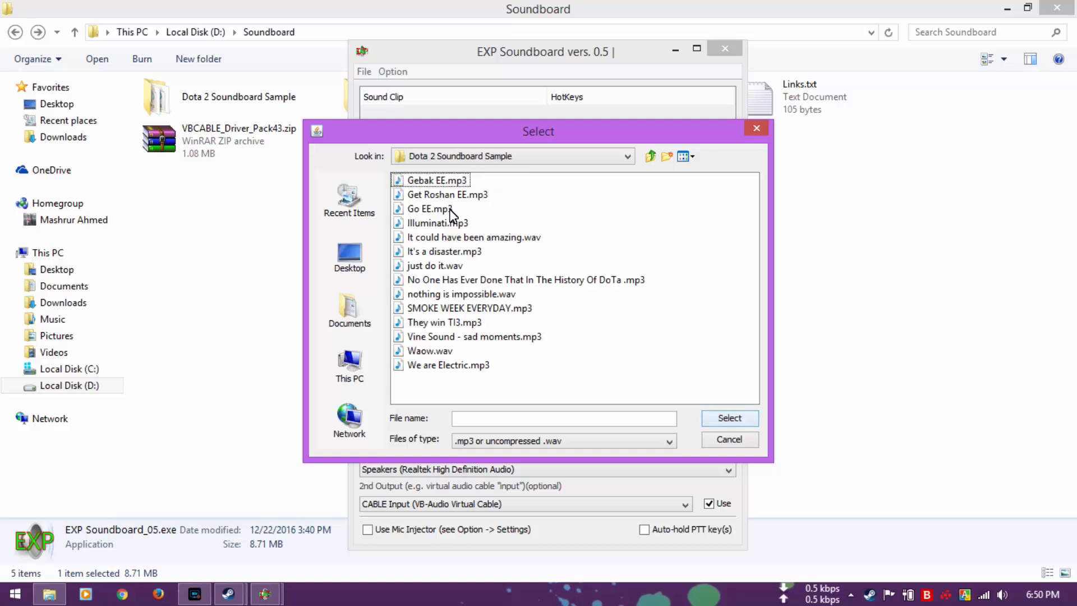
left_click(429, 181)
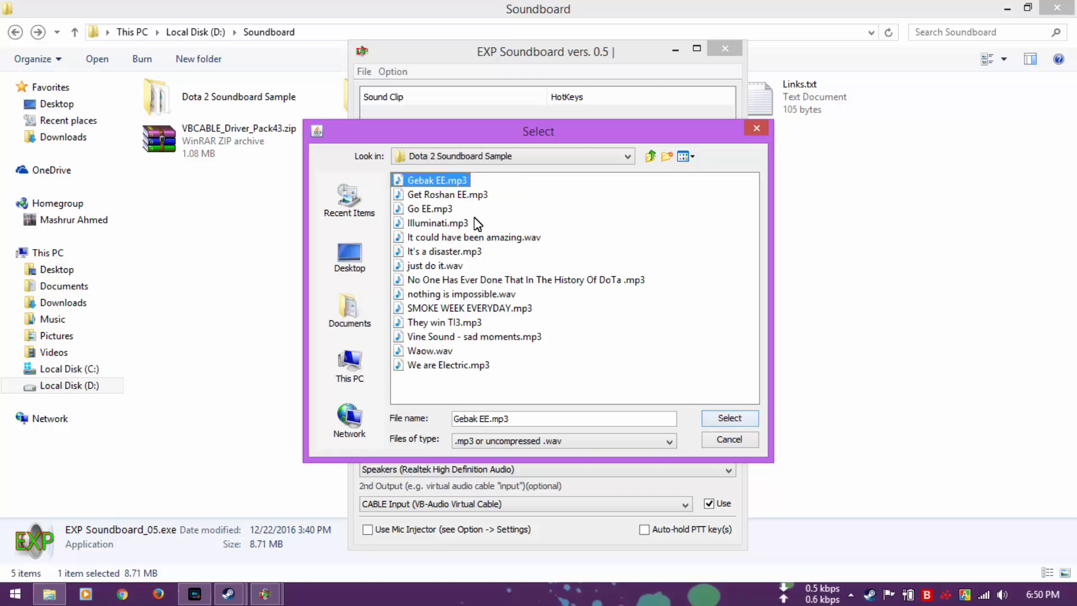
left_click(725, 419)
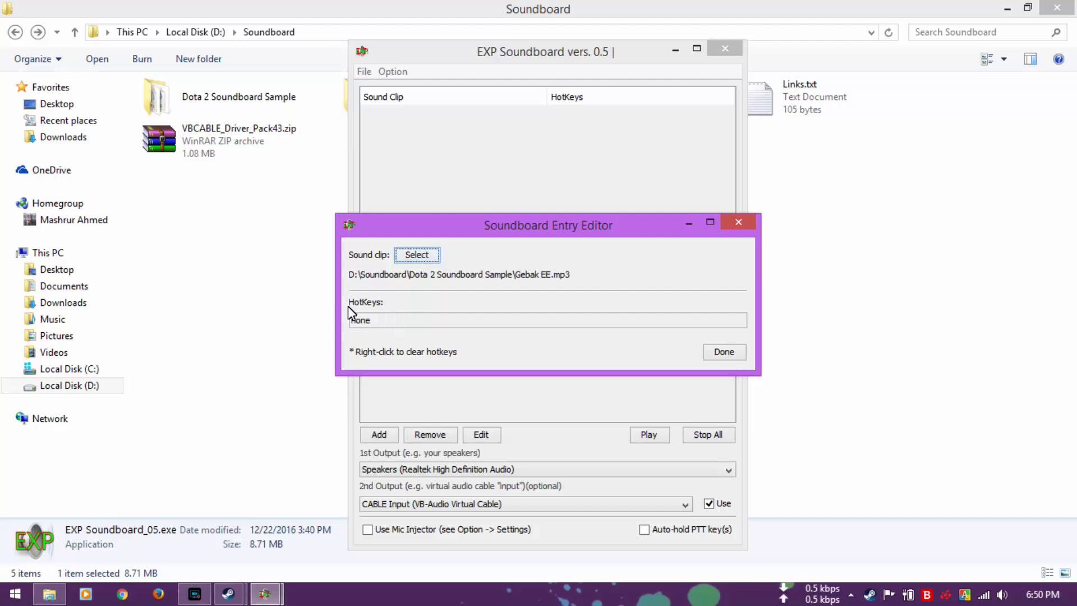
Step: Assign Alt+Z as the clip's hotkey and save the entry
left_click(421, 327)
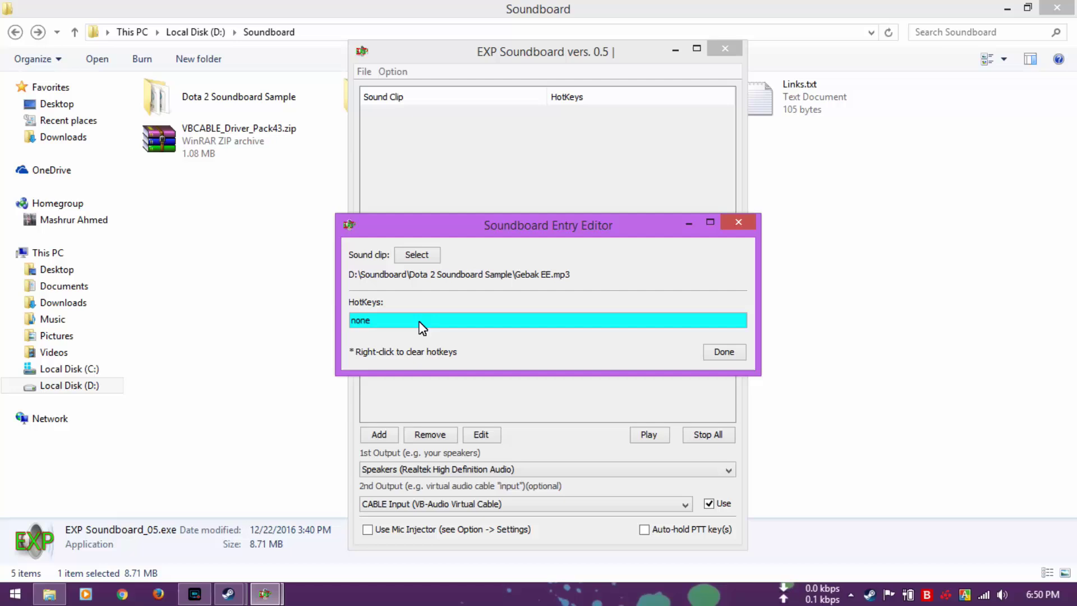
key("alt")
left_click(724, 351)
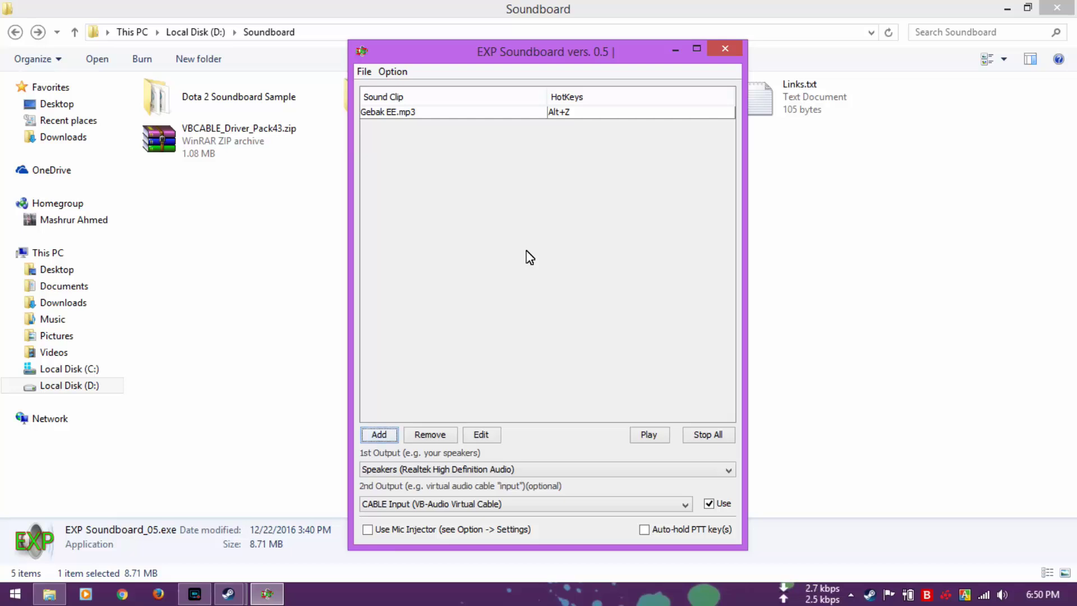
Step: Switch to Steam, open Settings > Voice, and bring up the Windows recording devices via Change Device
key("alt+Tab")
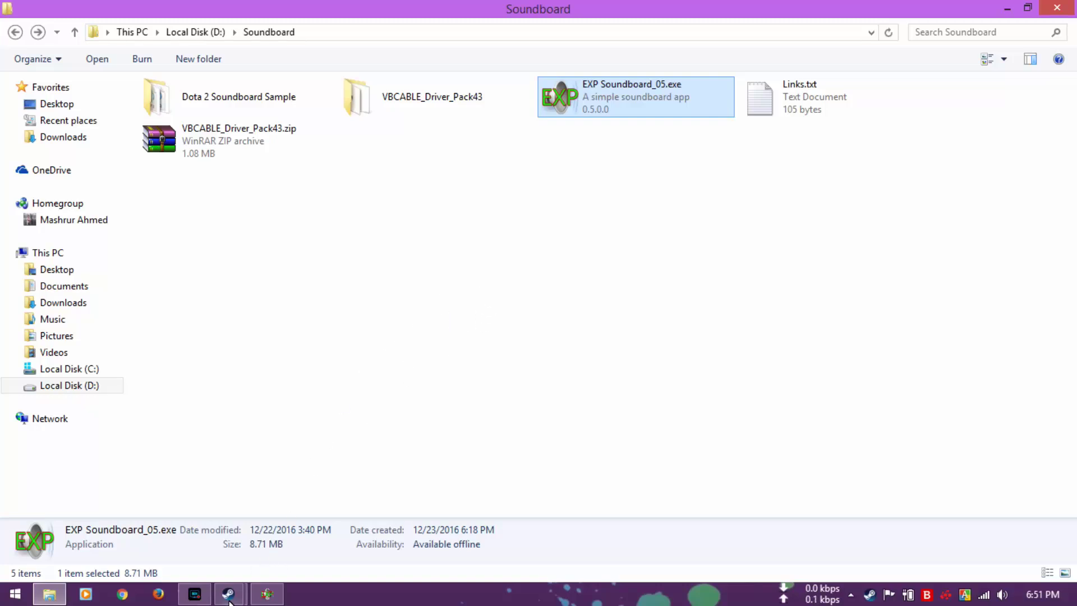
mouse_move(228, 594)
left_click(311, 488)
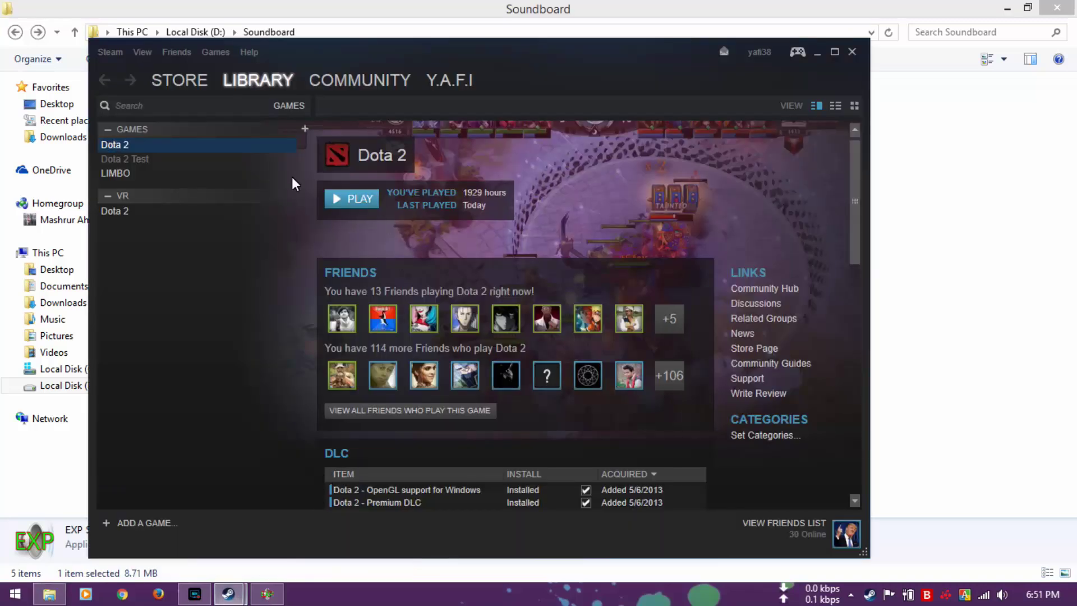
left_click(107, 53)
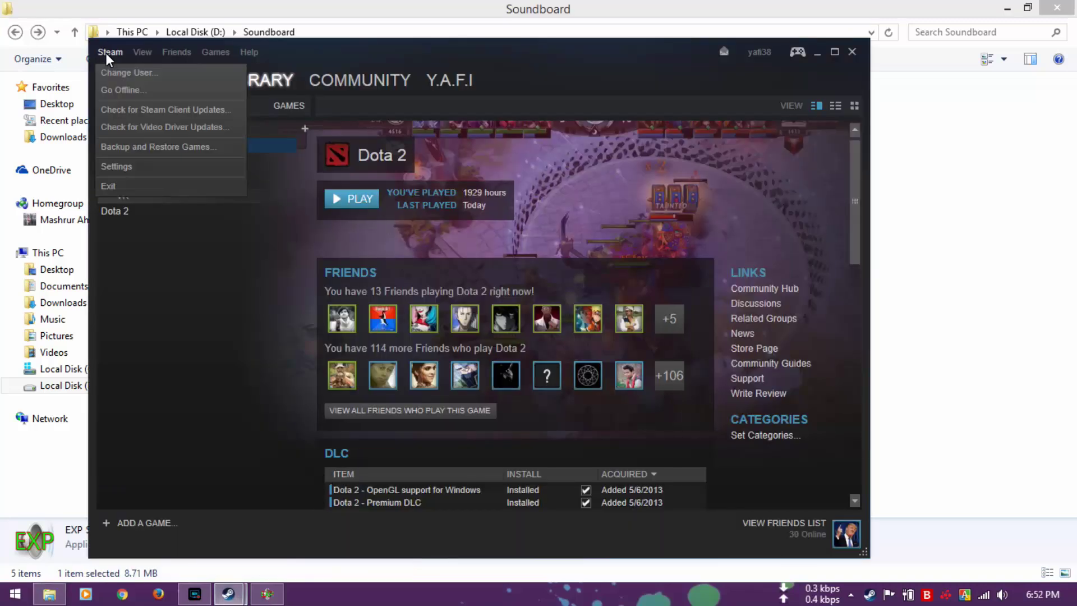
left_click(131, 167)
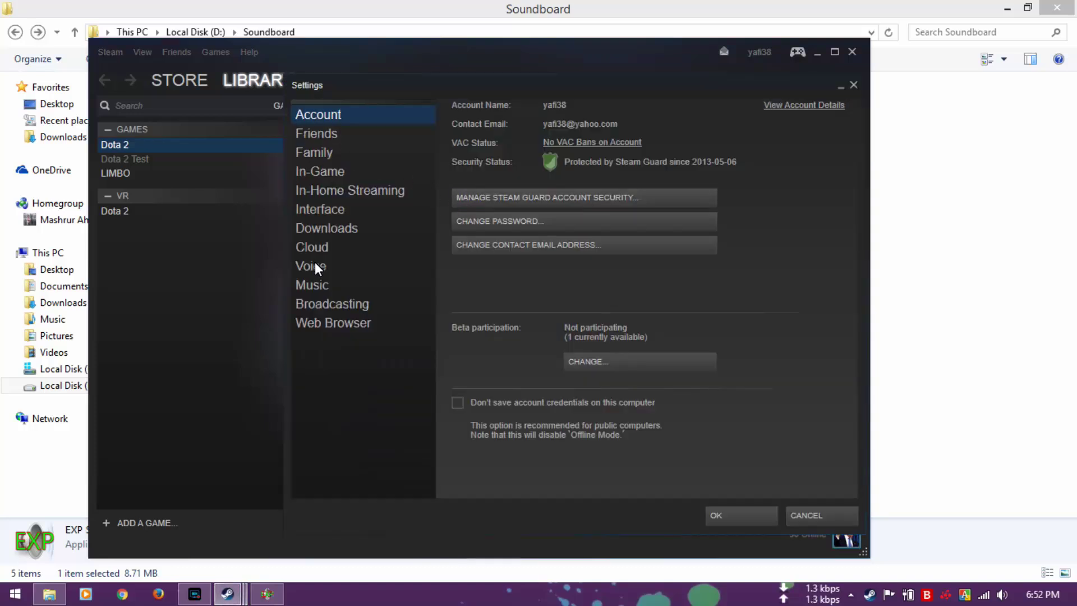
left_click(319, 268)
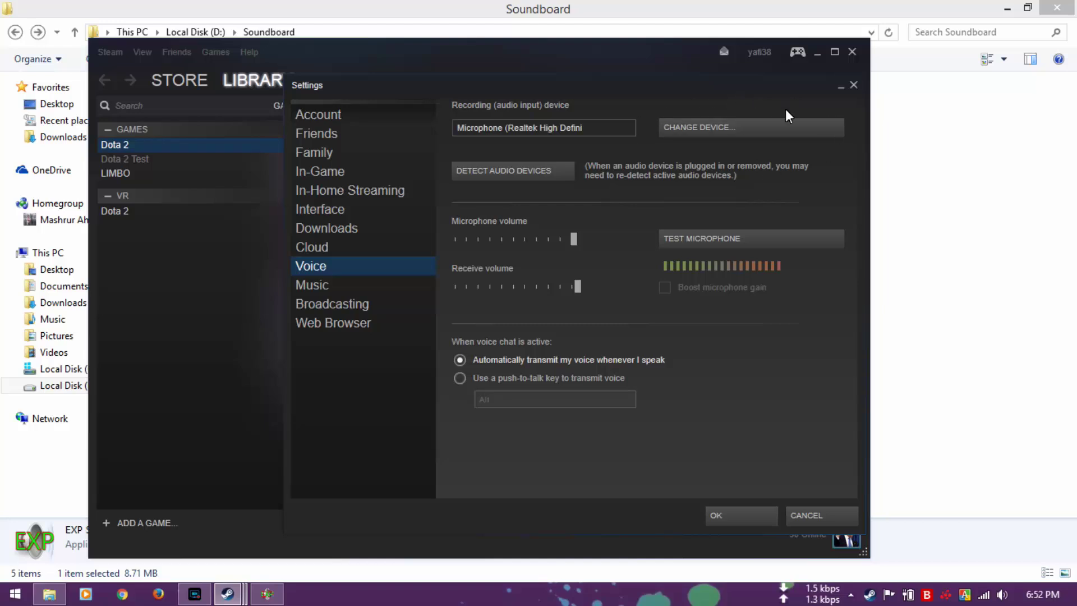
left_click(720, 139)
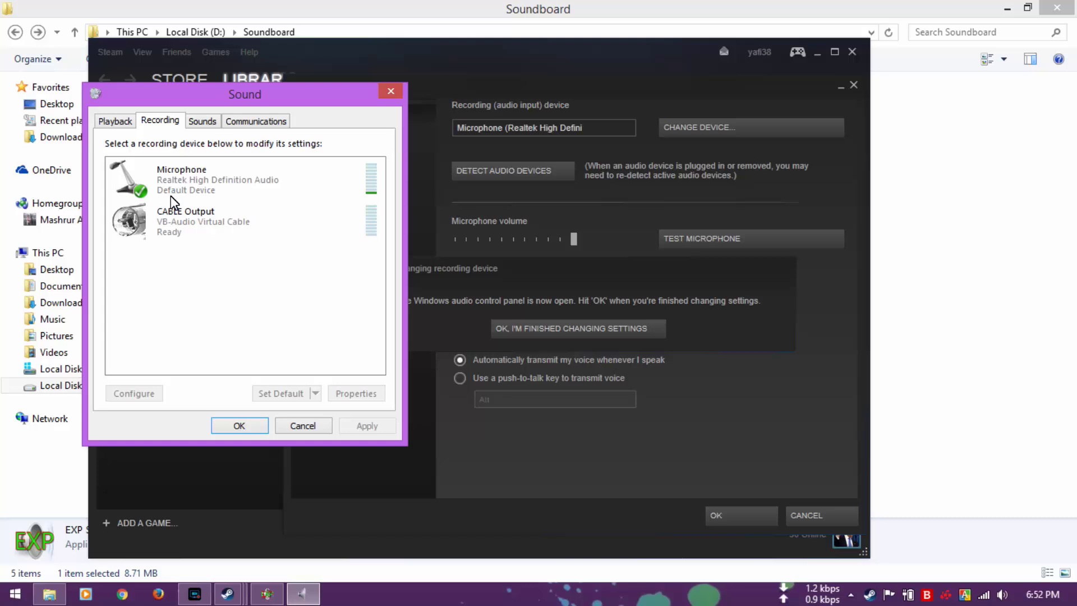
Step: Set CABLE Output as the default recording device and confirm the change in Steam Settings
left_click(186, 232)
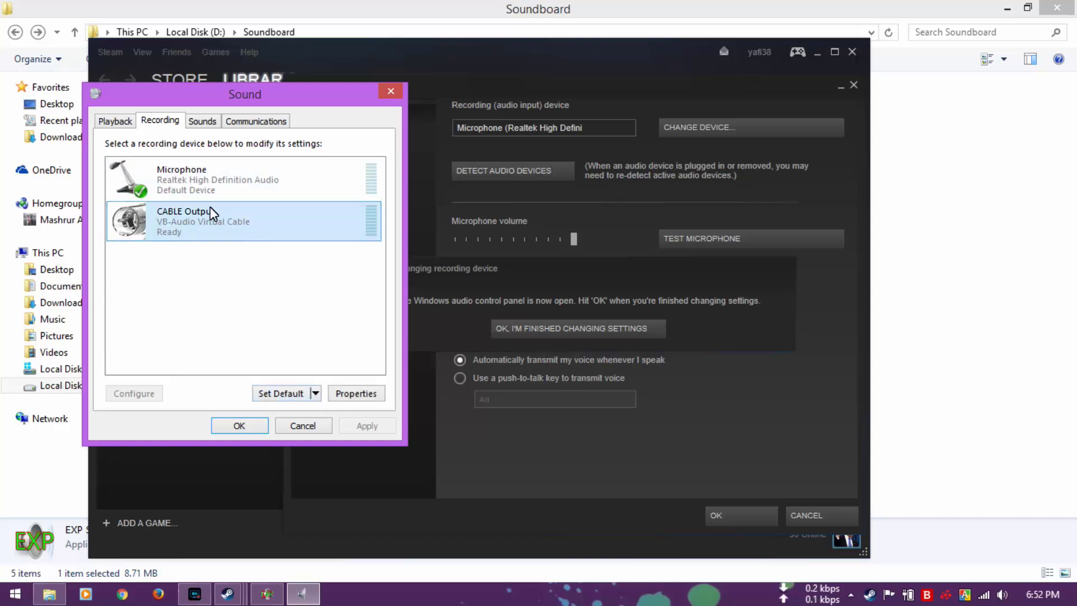
double_click(211, 231)
left_click(269, 485)
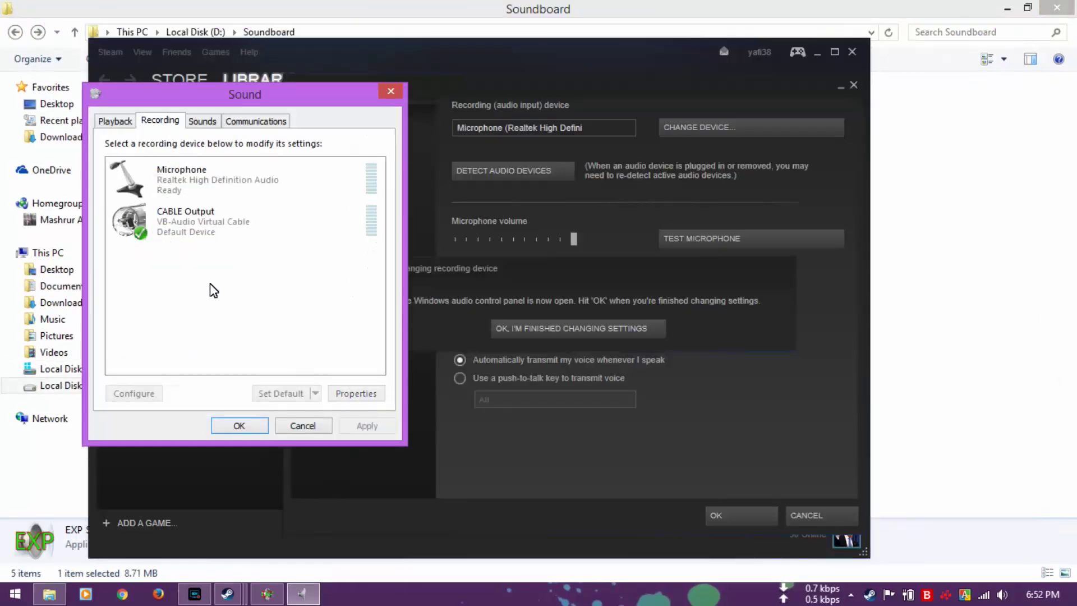
left_click(150, 218)
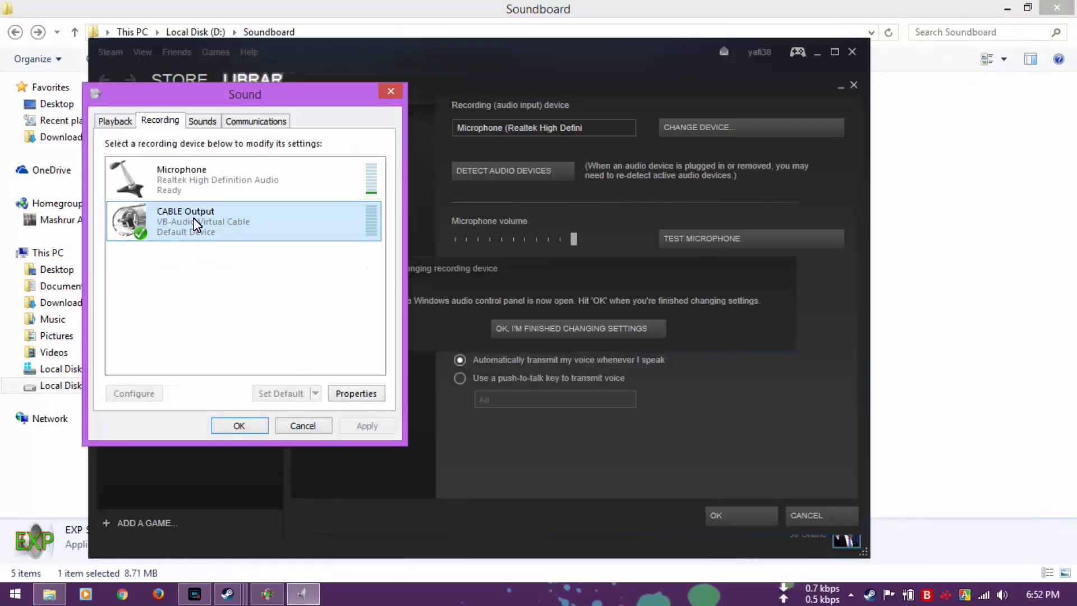
left_click(241, 427)
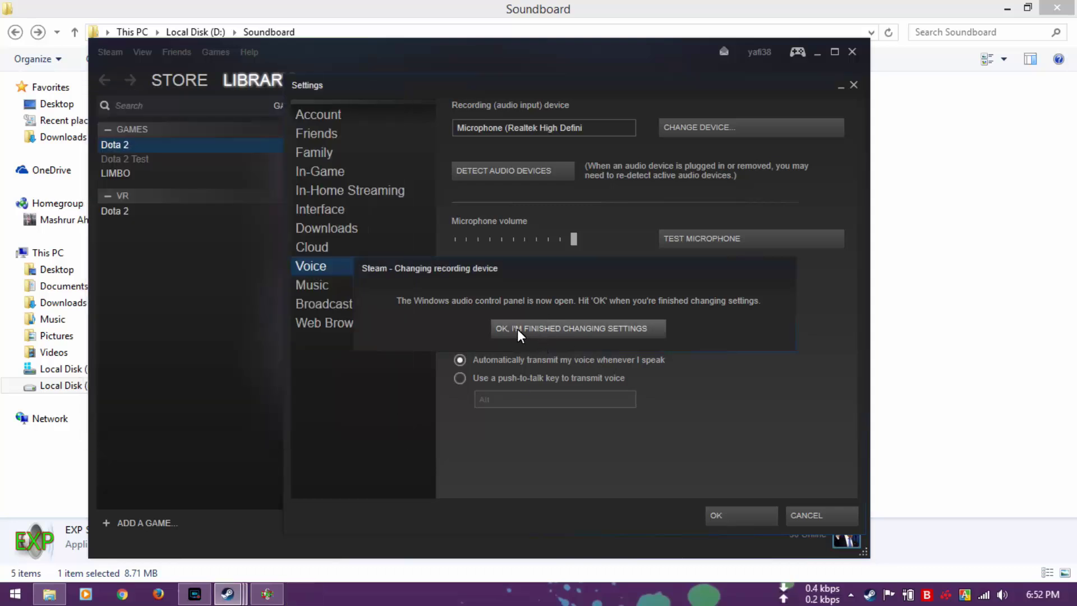
left_click(525, 335)
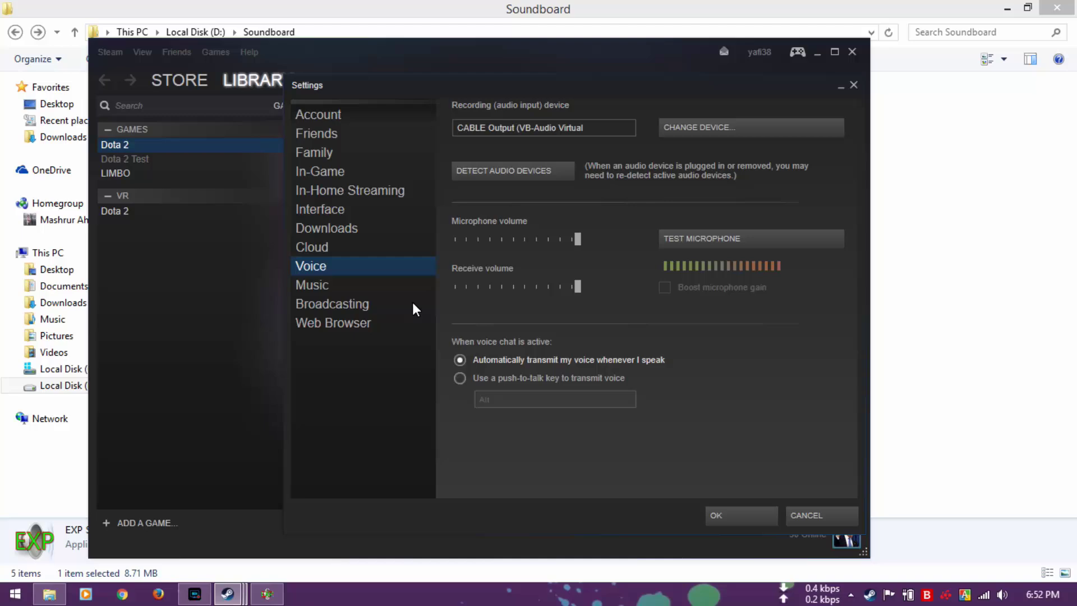
left_click(724, 510)
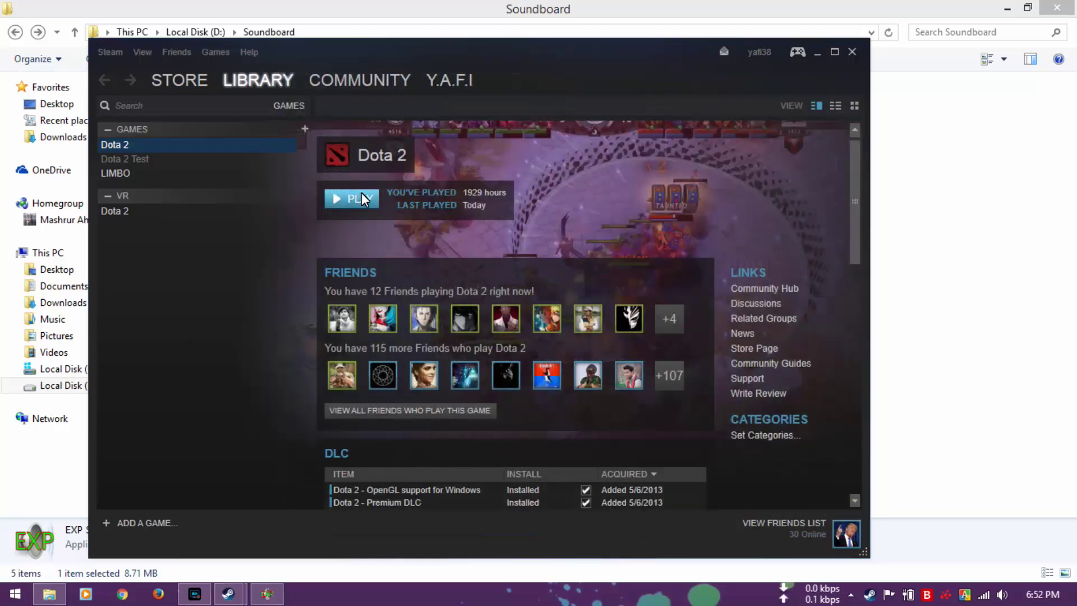
scroll(509, 343, "down", 3)
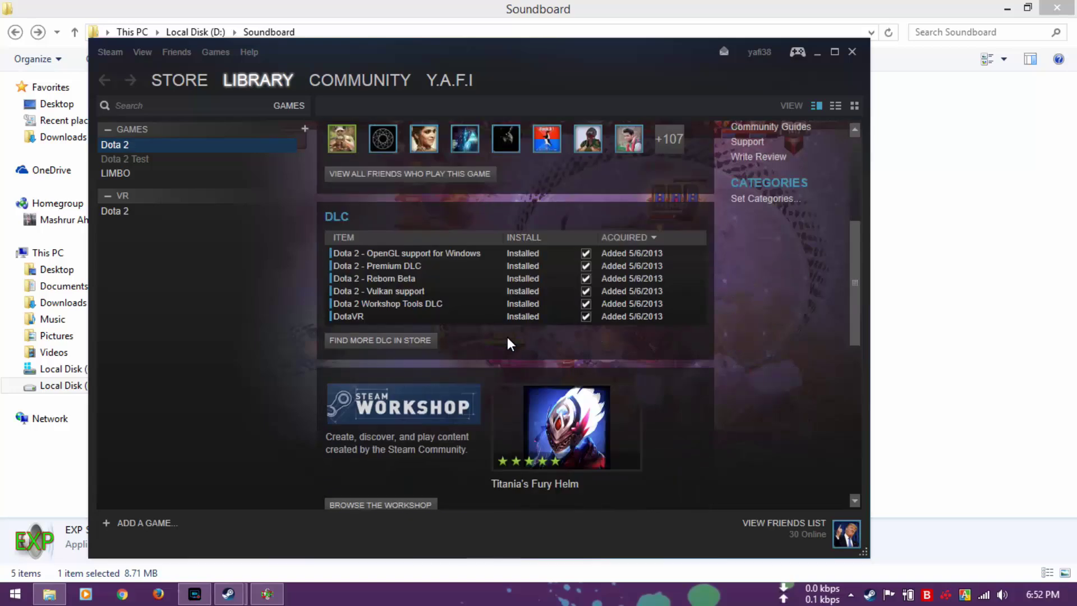
scroll(509, 343, "up", 1)
scroll(468, 313, "up", 2)
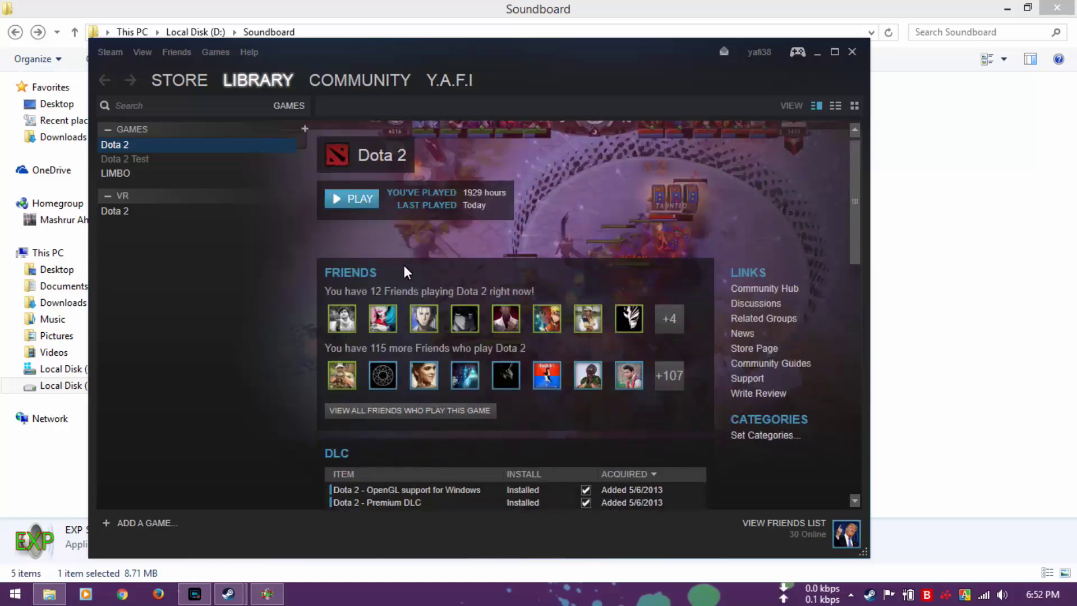
Step: Launch Dota 2 from its library page and confirm Play in the launch dialog
left_click(363, 199)
left_click(543, 355)
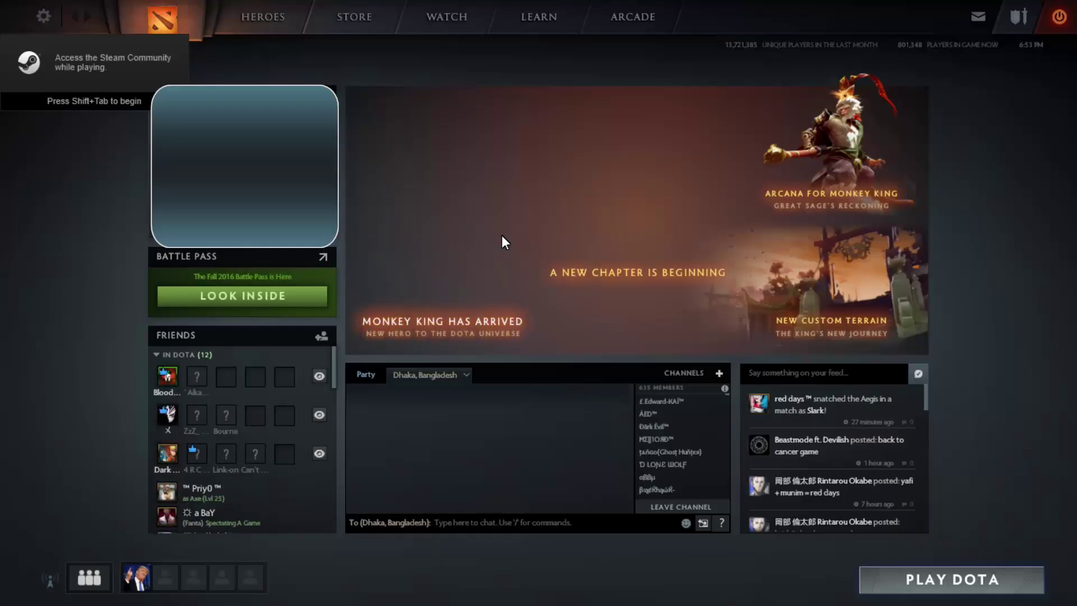
Step: Enable Open Mic for team voice chat with a 0% threshold in Dota 2's Audio settings
left_click(42, 18)
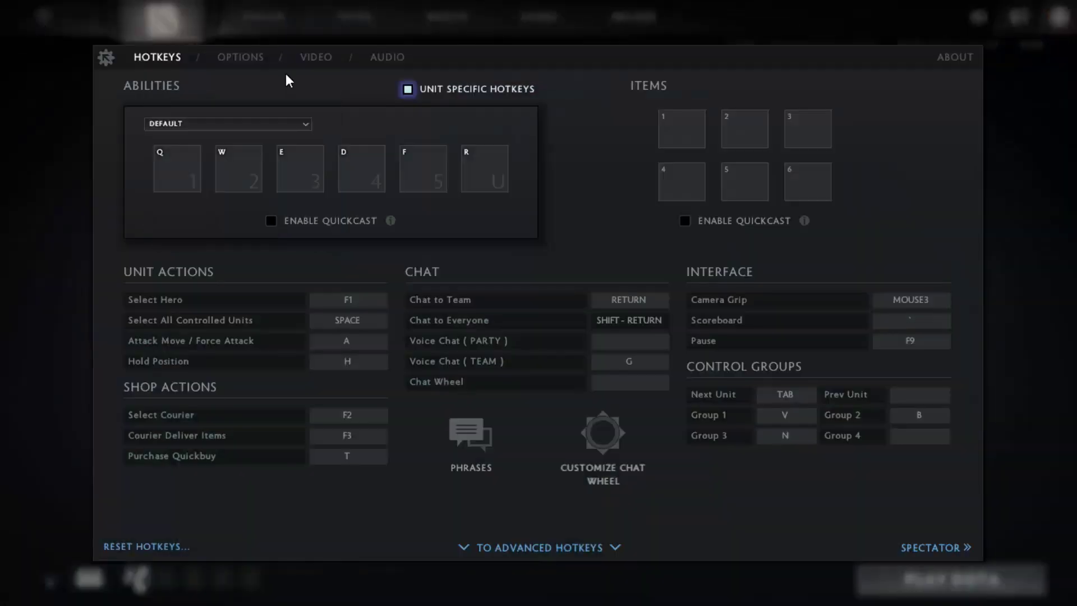
left_click(389, 59)
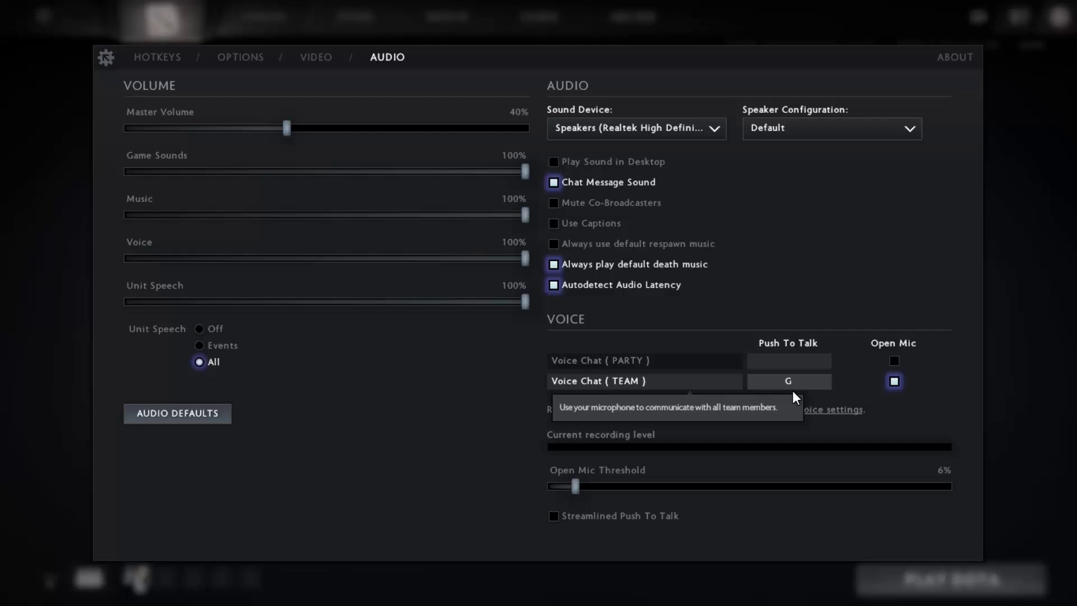
left_click(894, 382)
left_click_drag(575, 486, 764, 486)
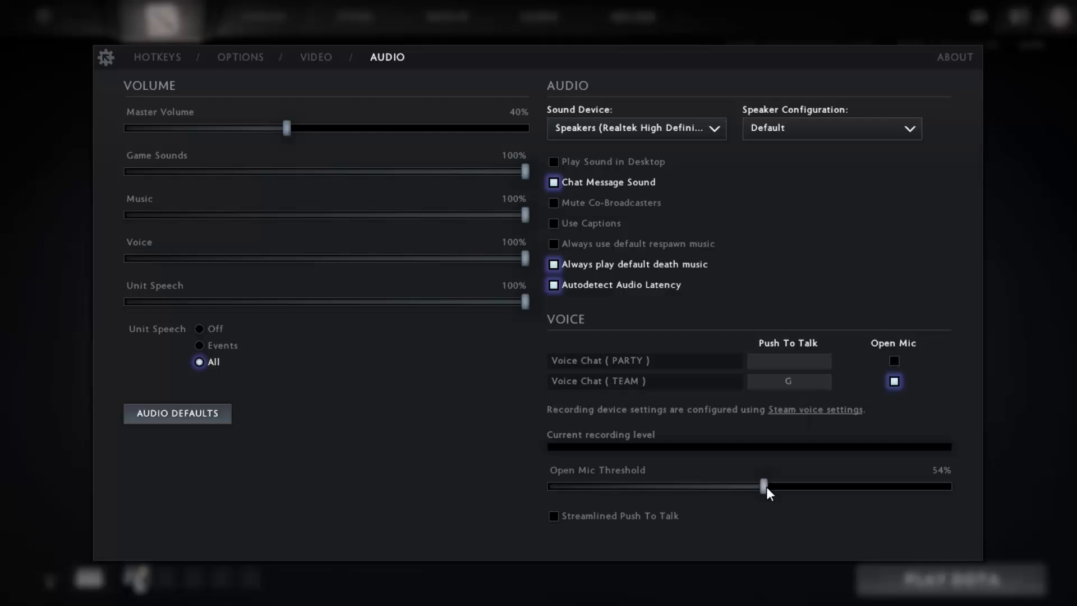
left_click(567, 488)
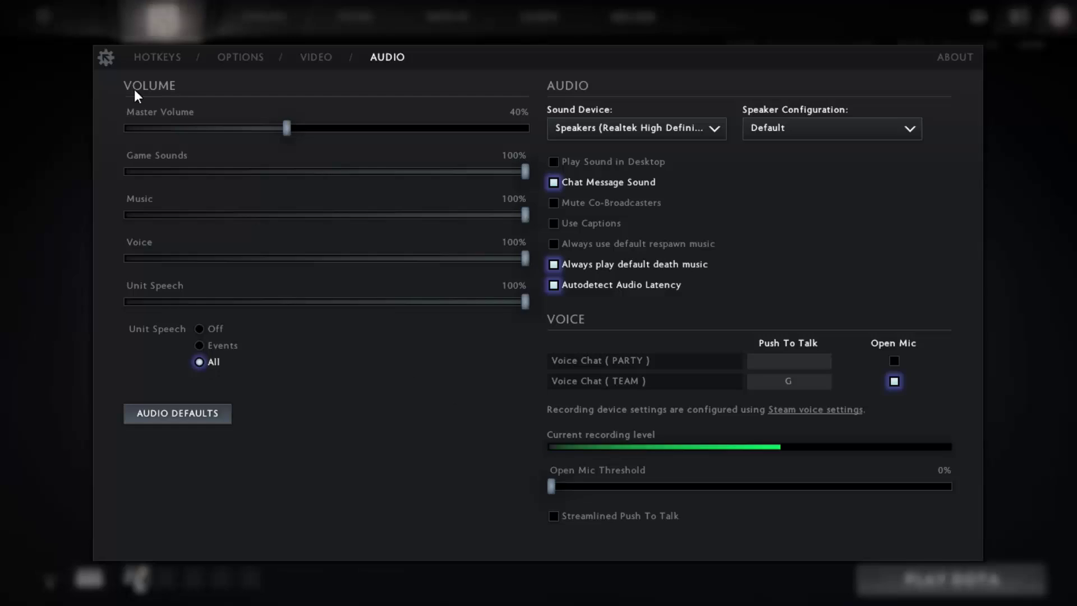
left_click(107, 60)
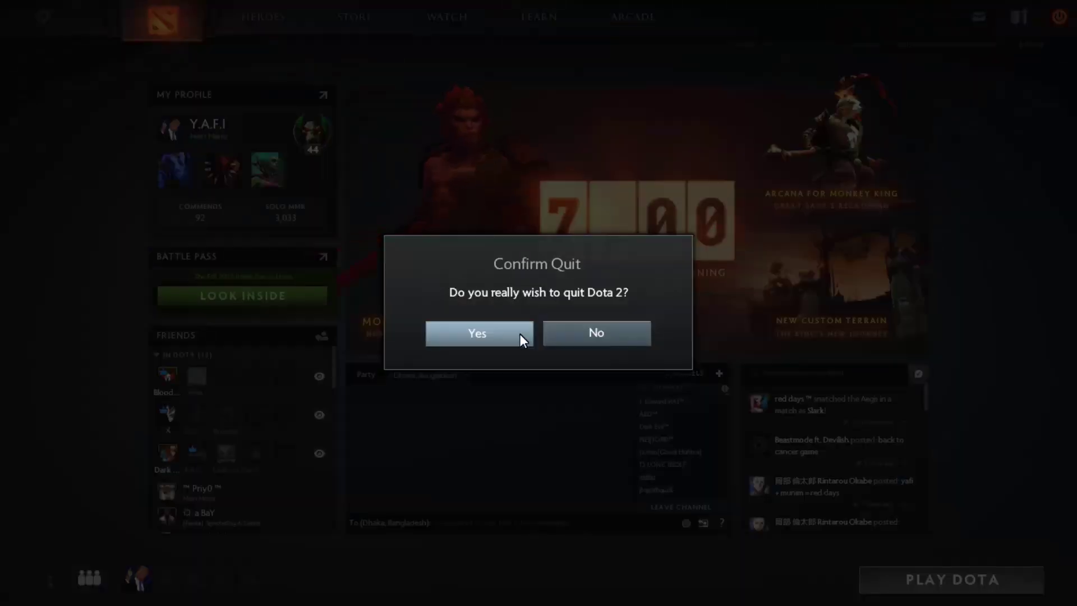
Step: Quit Dota 2 and close the Steam window
left_click(519, 334)
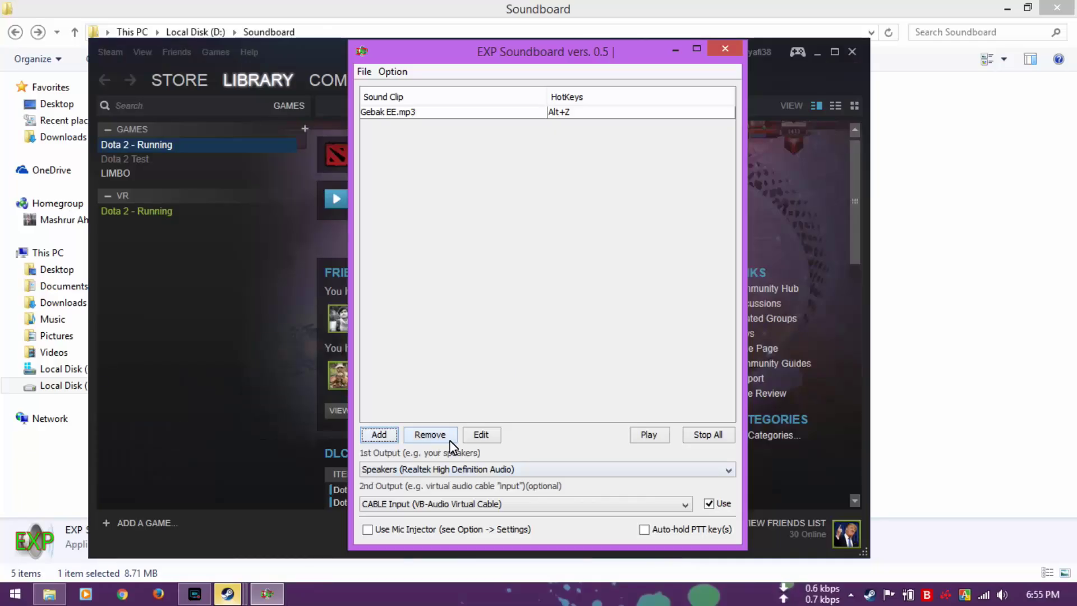
left_click(708, 434)
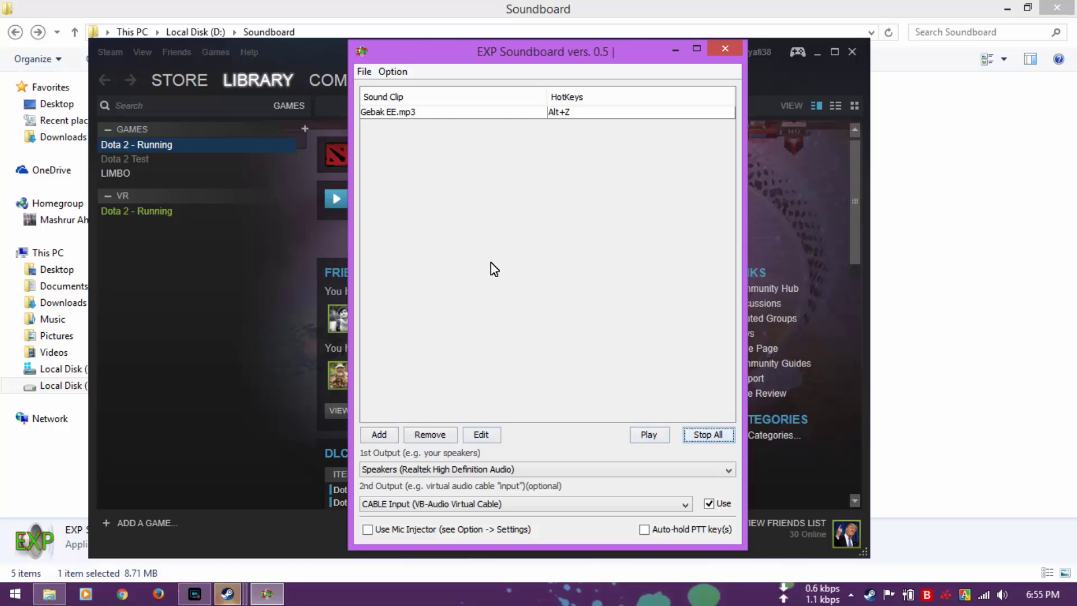
left_click(288, 307)
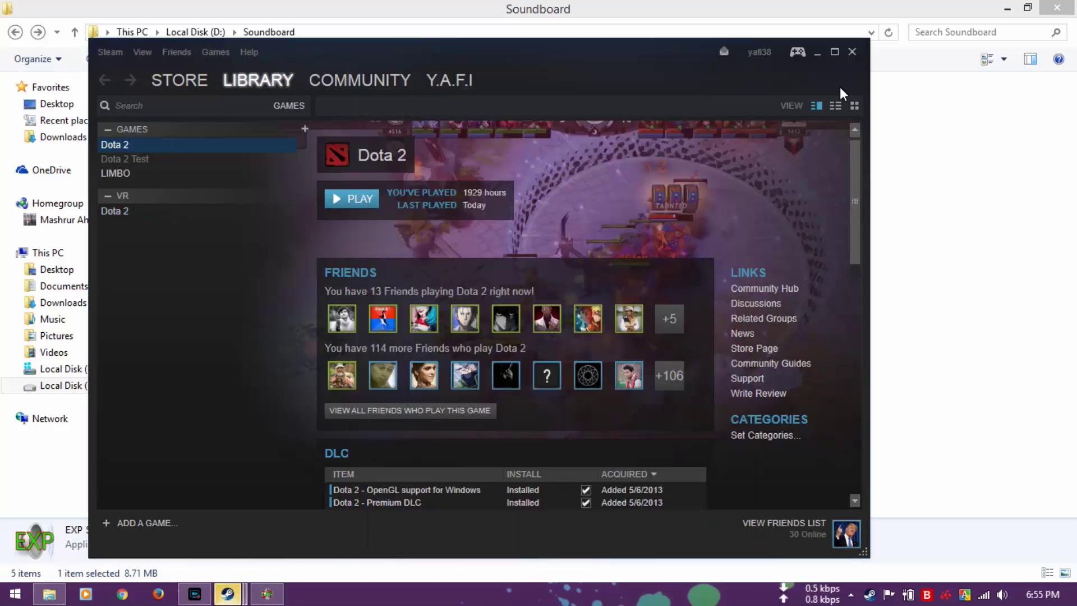
left_click(851, 53)
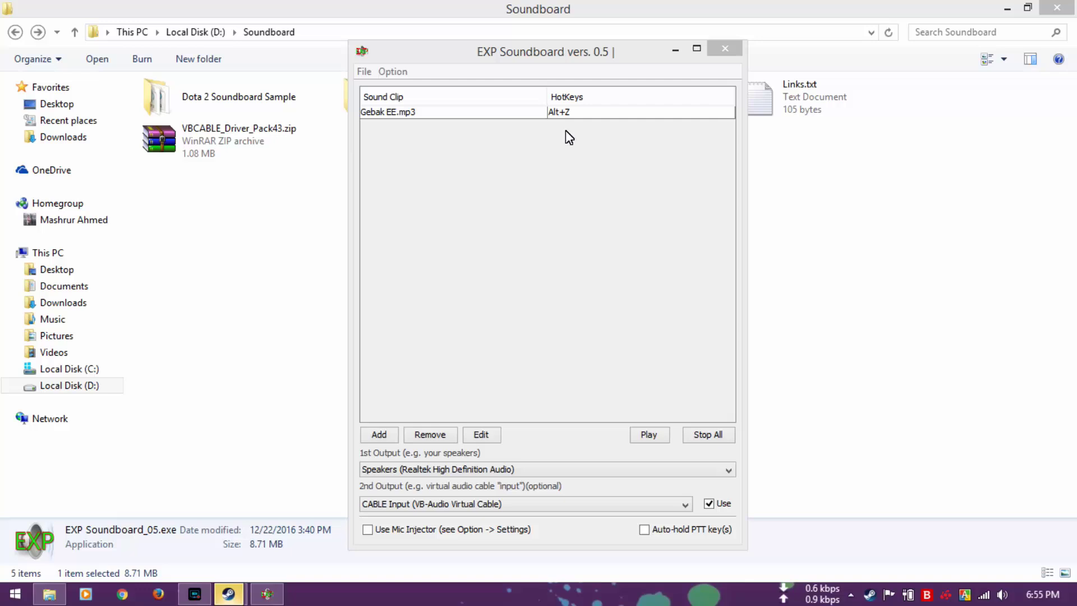
Step: Close EXP Soundboard, minimize the Soundboard folder, and open the desktop context menu
left_click(722, 48)
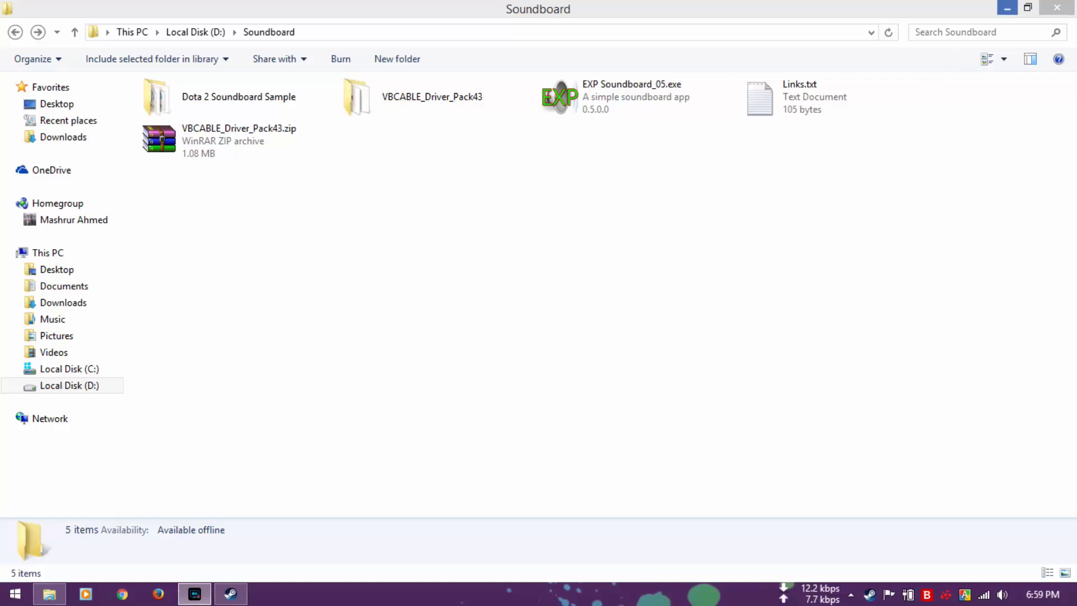
left_click(1007, 7)
right_click(449, 140)
Step: Refresh the desktop, launch Discord, and open its Voice settings
left_click(519, 202)
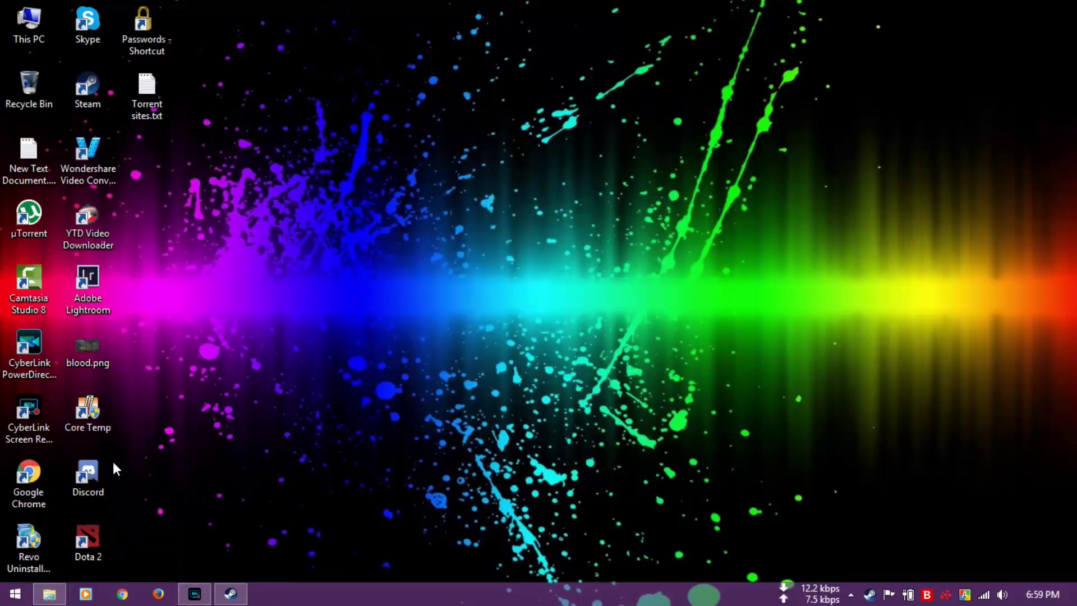
left_click(95, 469)
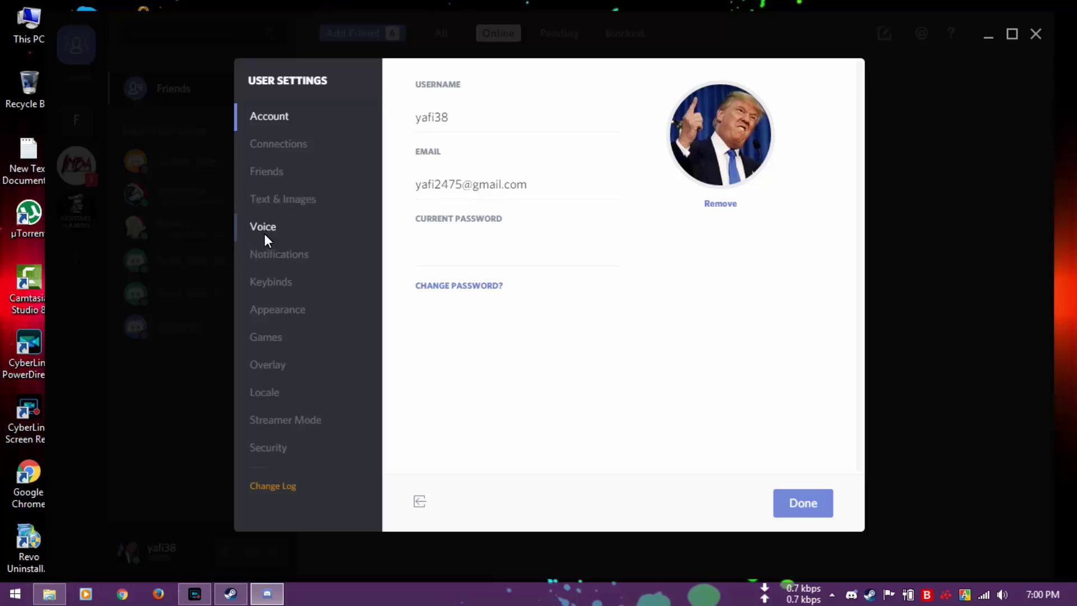
left_click(262, 229)
Step: Try CABLE Output as Discord's input device, then switch to Microphone (Realtek High Definition Audio)
left_click(562, 173)
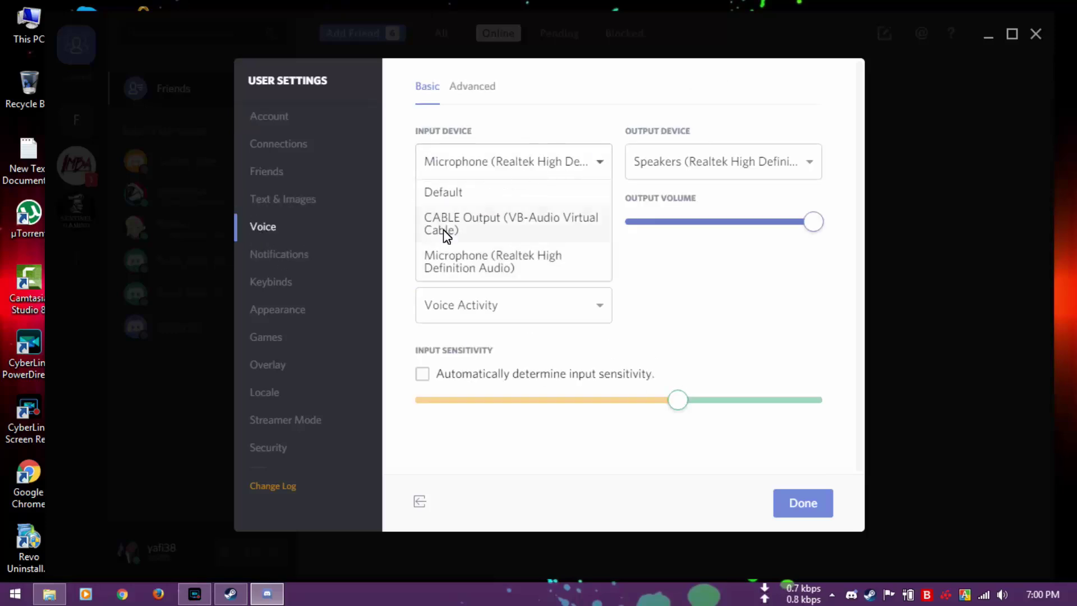
left_click(474, 226)
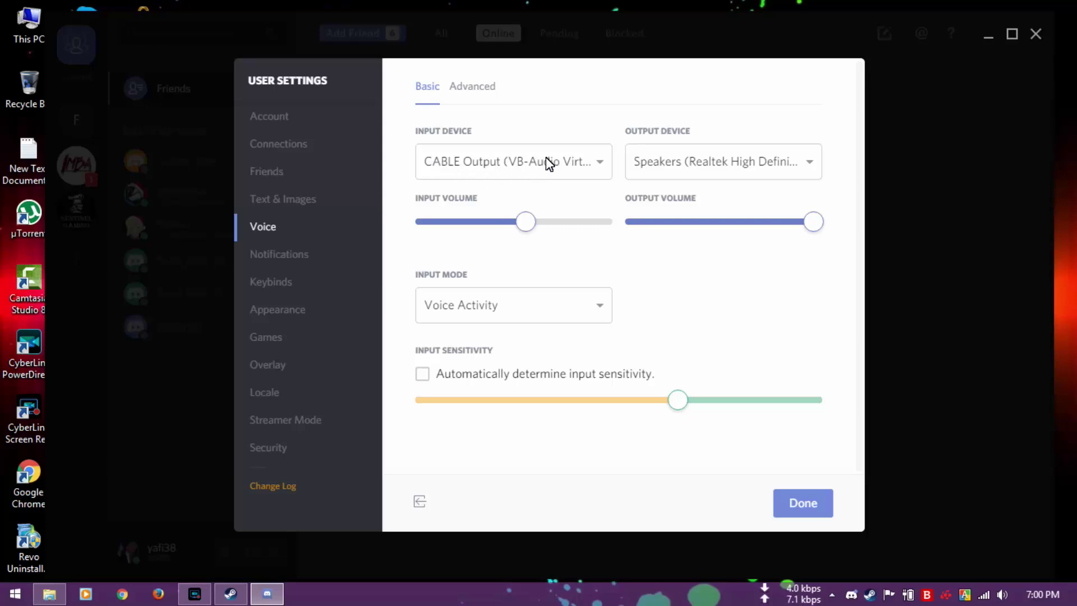
left_click(574, 166)
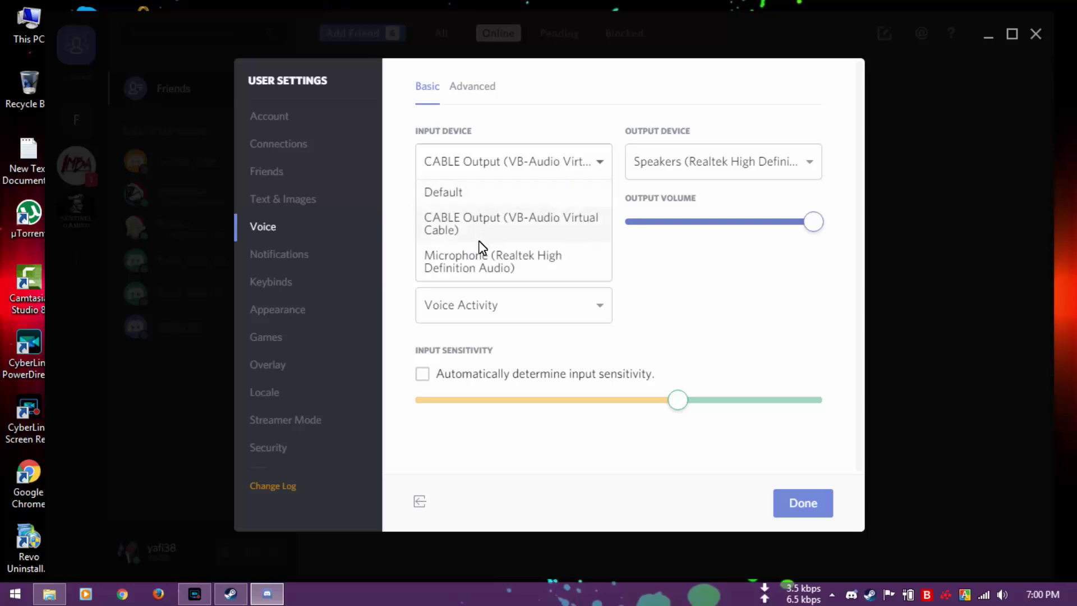
left_click(501, 259)
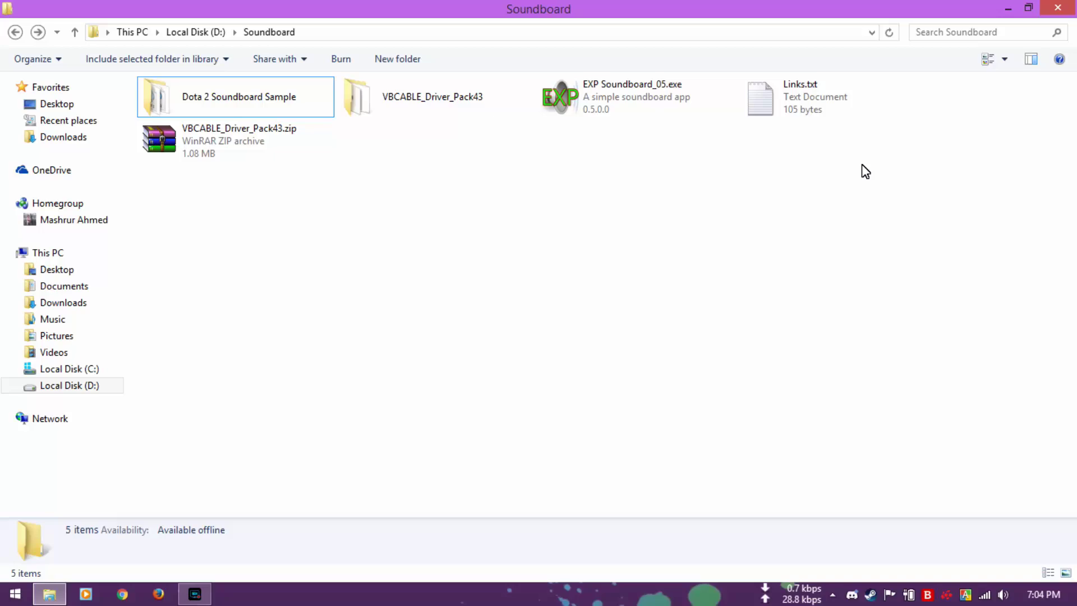
Step: Close the Soundboard File Explorer window
left_click(1057, 8)
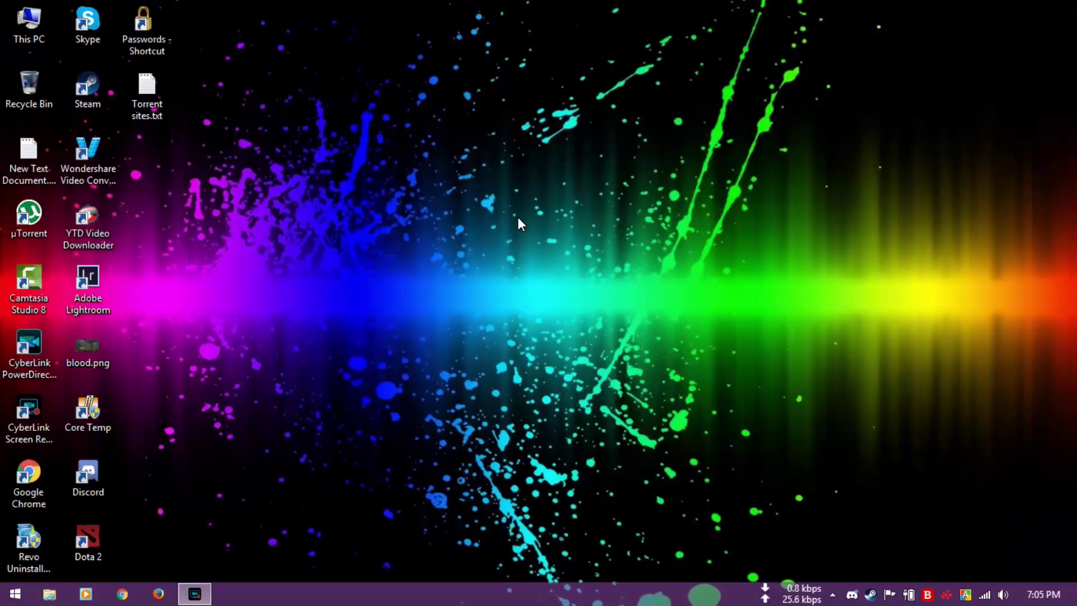